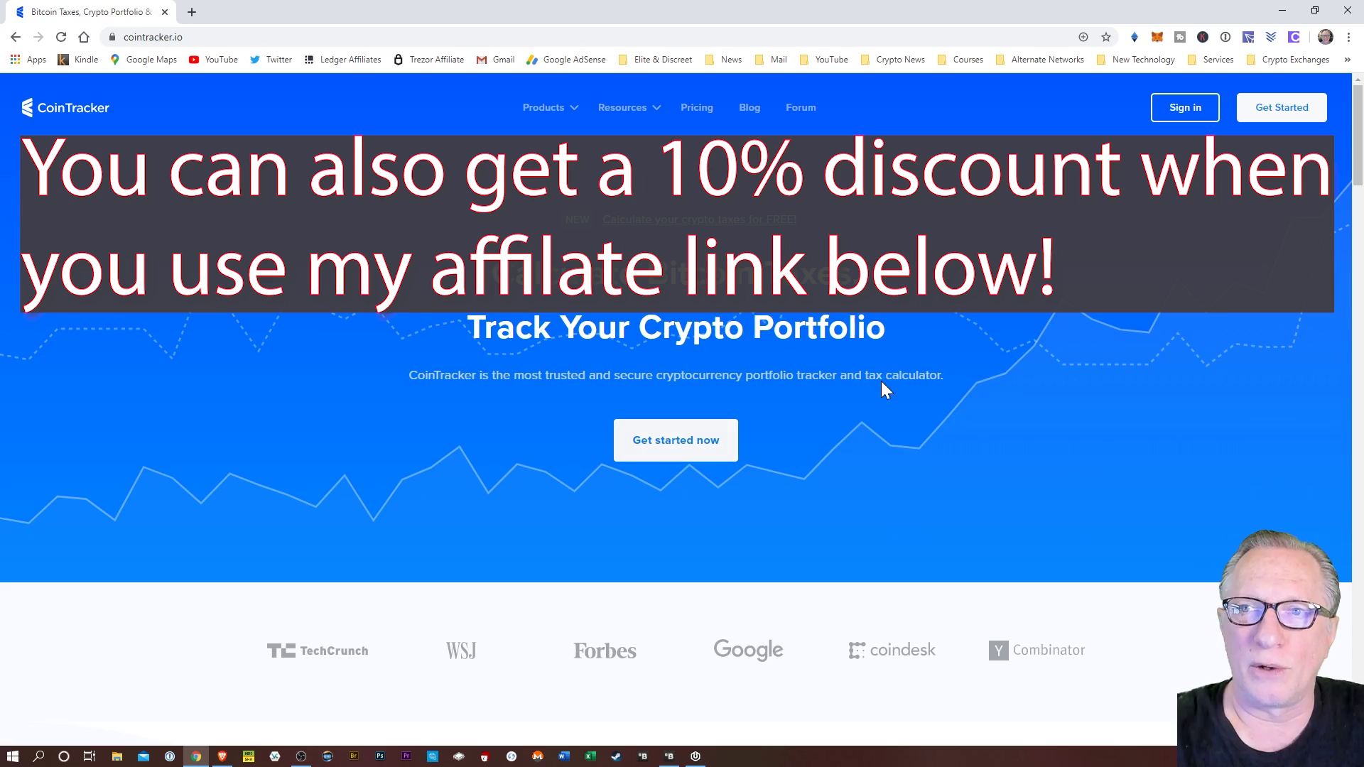
Go to CoinTracker's Sign In page and choose Continue with Coinbase.
{"action": "left_click", "coordinate": [1183, 108]}
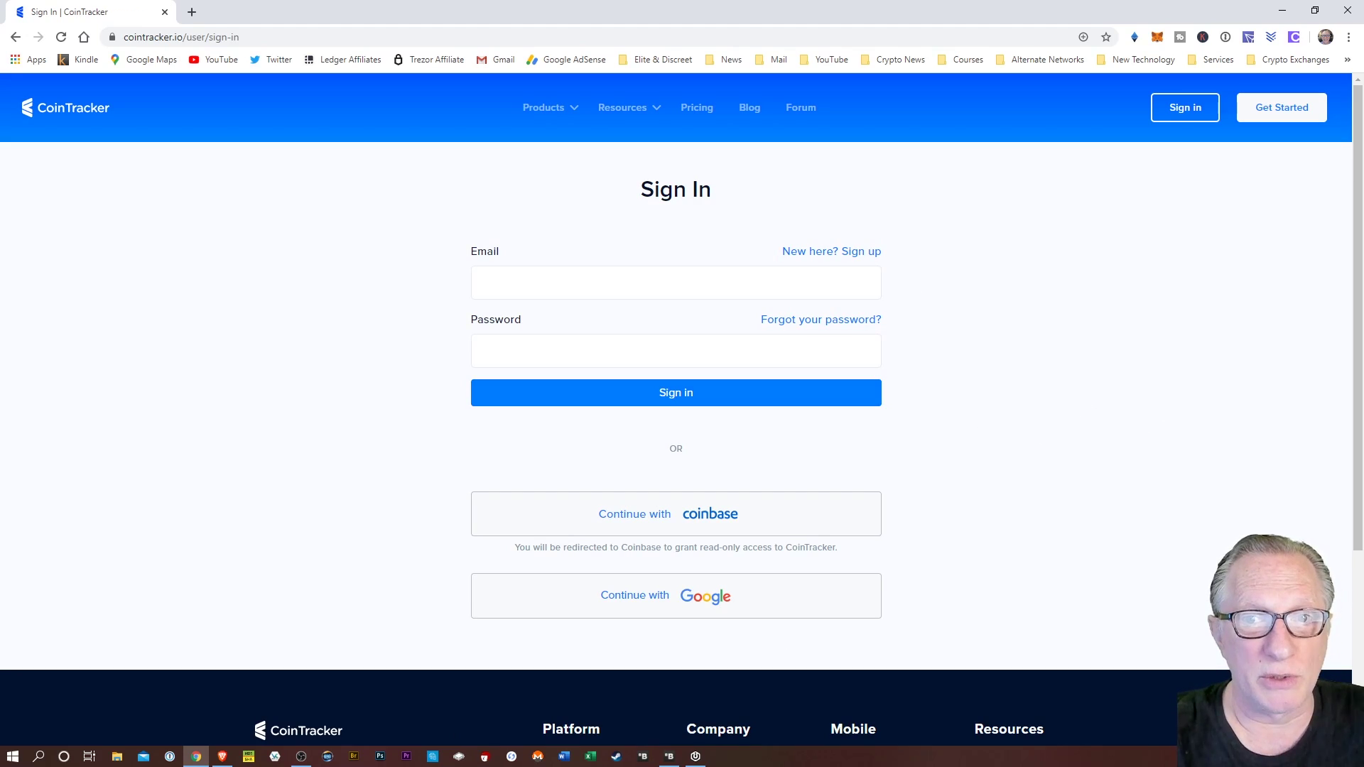
{"action": "scroll", "coordinate": [984, 403], "scroll_direction": "down", "scroll_amount": 2}
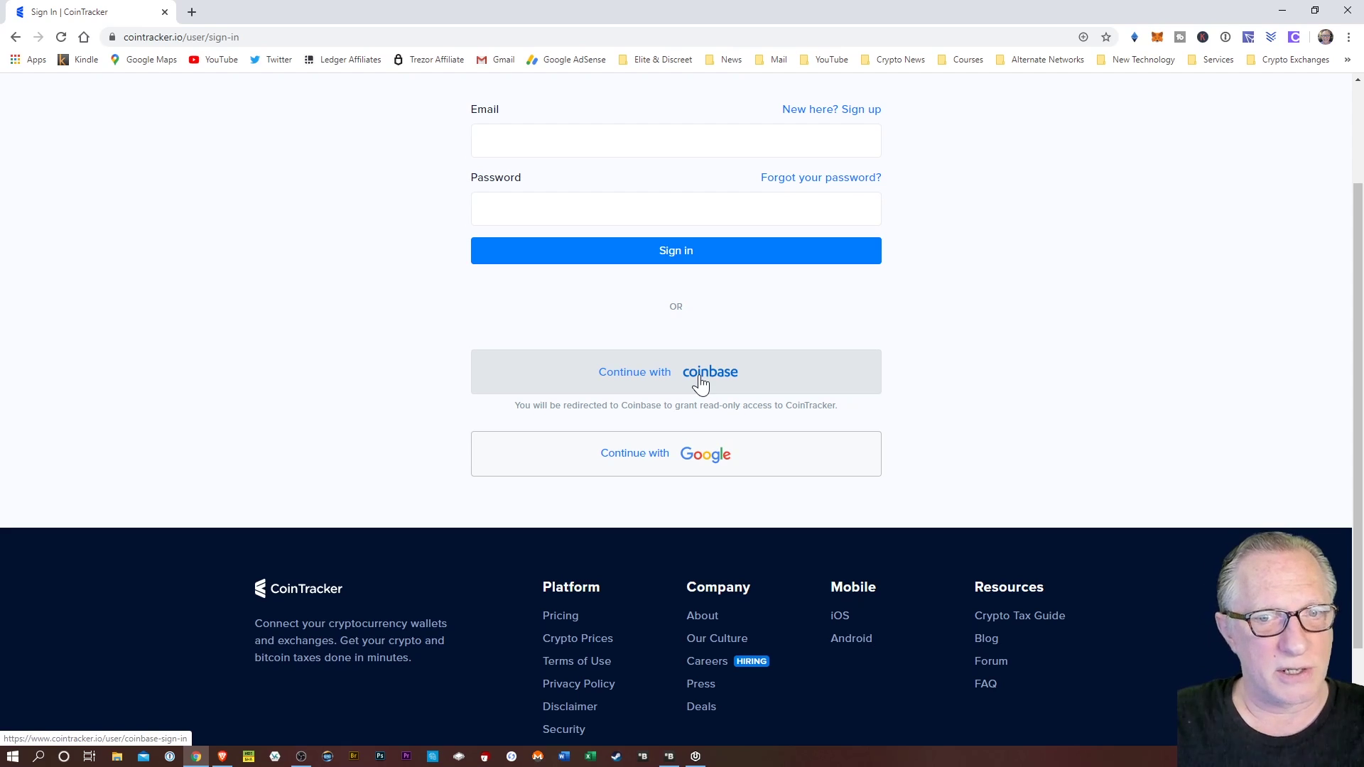
{"action": "scroll", "coordinate": [700, 384], "scroll_direction": "up", "scroll_amount": 2}
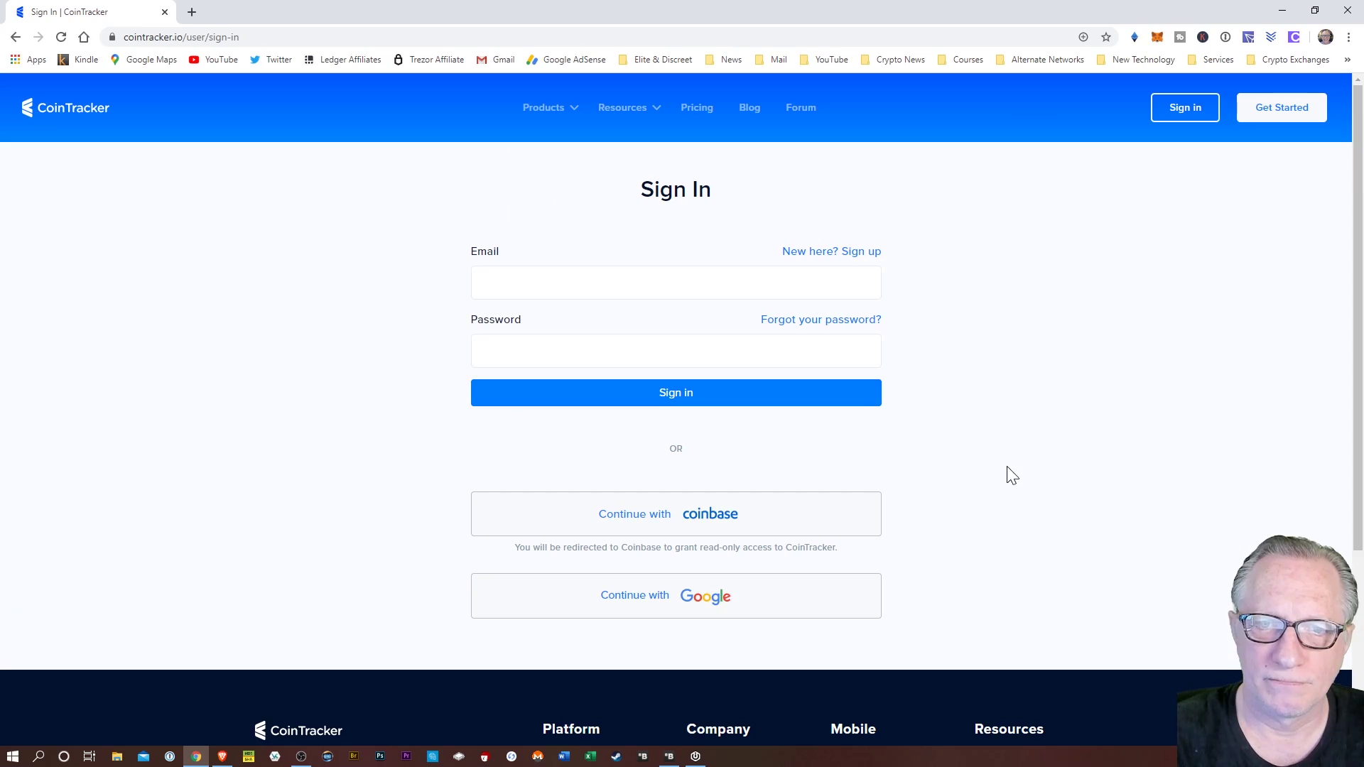
{"action": "left_click", "coordinate": [669, 524]}
Fill in the saved Coinbase login from the password manager and sign in to Coinbase.
{"action": "key", "text": "ctrl+backslash"}
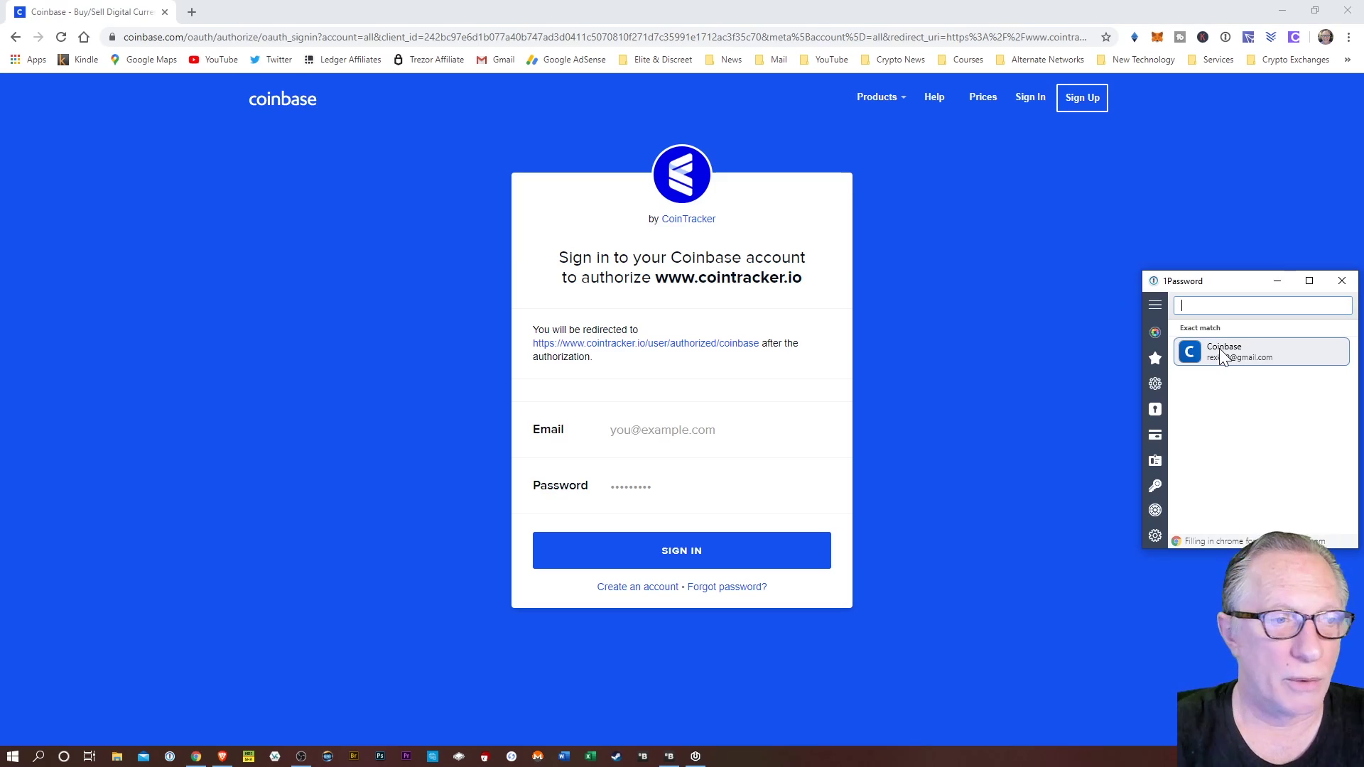
{"action": "left_click", "coordinate": [1220, 351]}
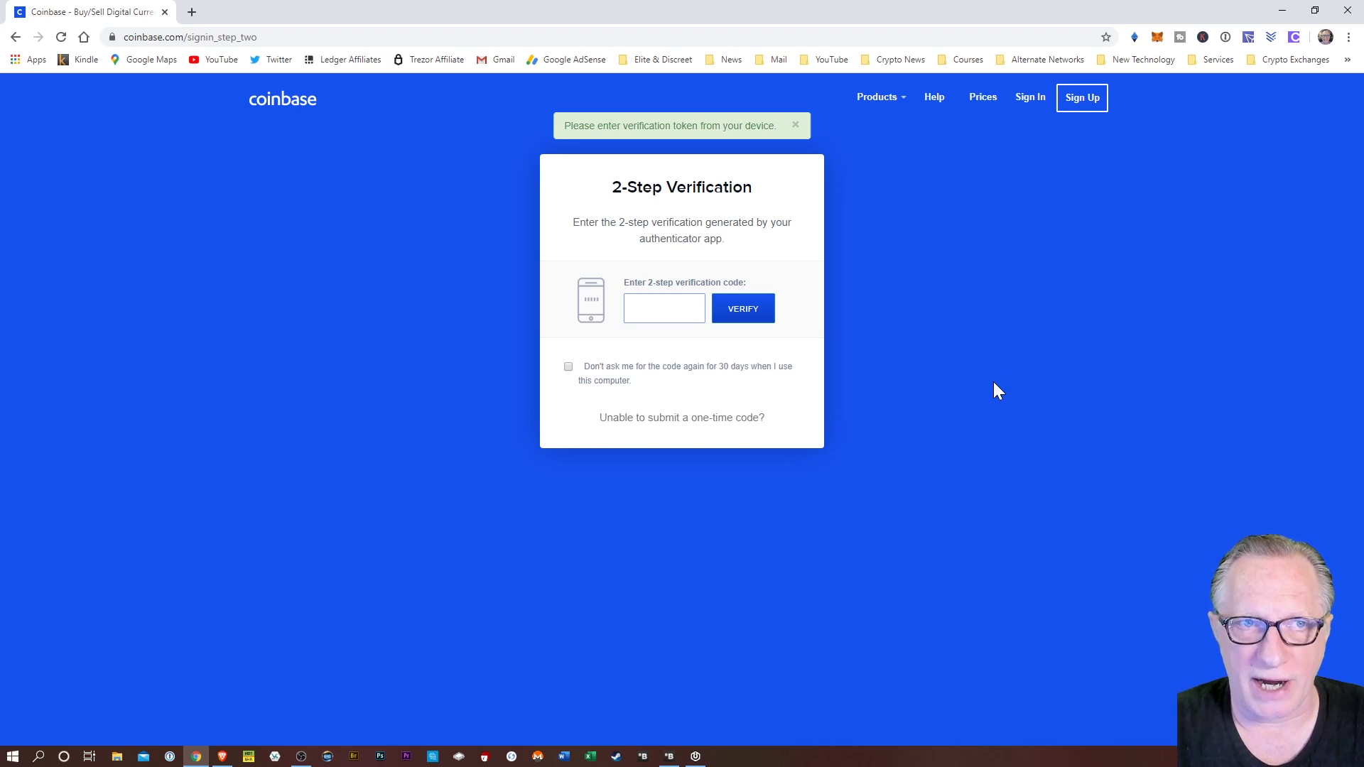
{"action": "scroll", "coordinate": [986, 352], "scroll_direction": "down", "scroll_amount": 1}
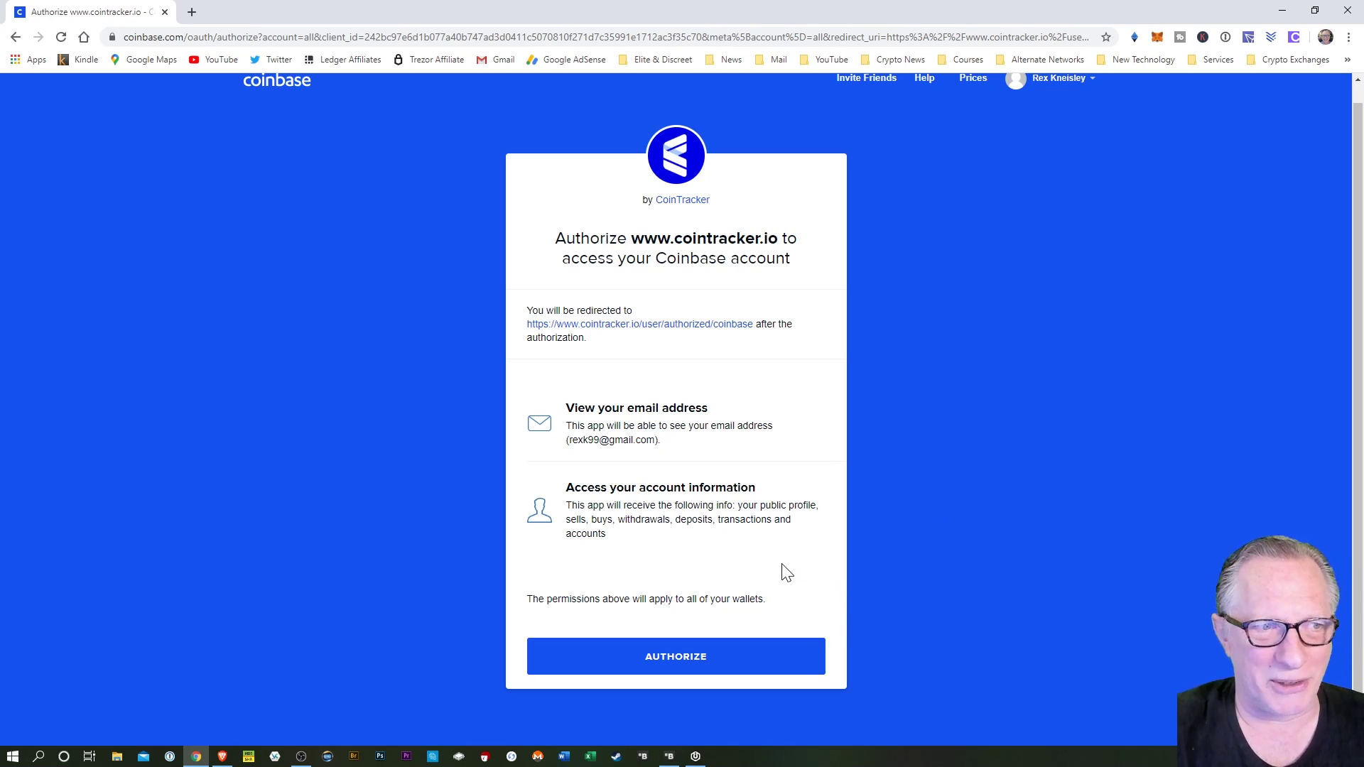
Authorize cointracker.io, then browse the Coinbase wallets under Portfolio > Wallets.
{"action": "left_click", "coordinate": [679, 660]}
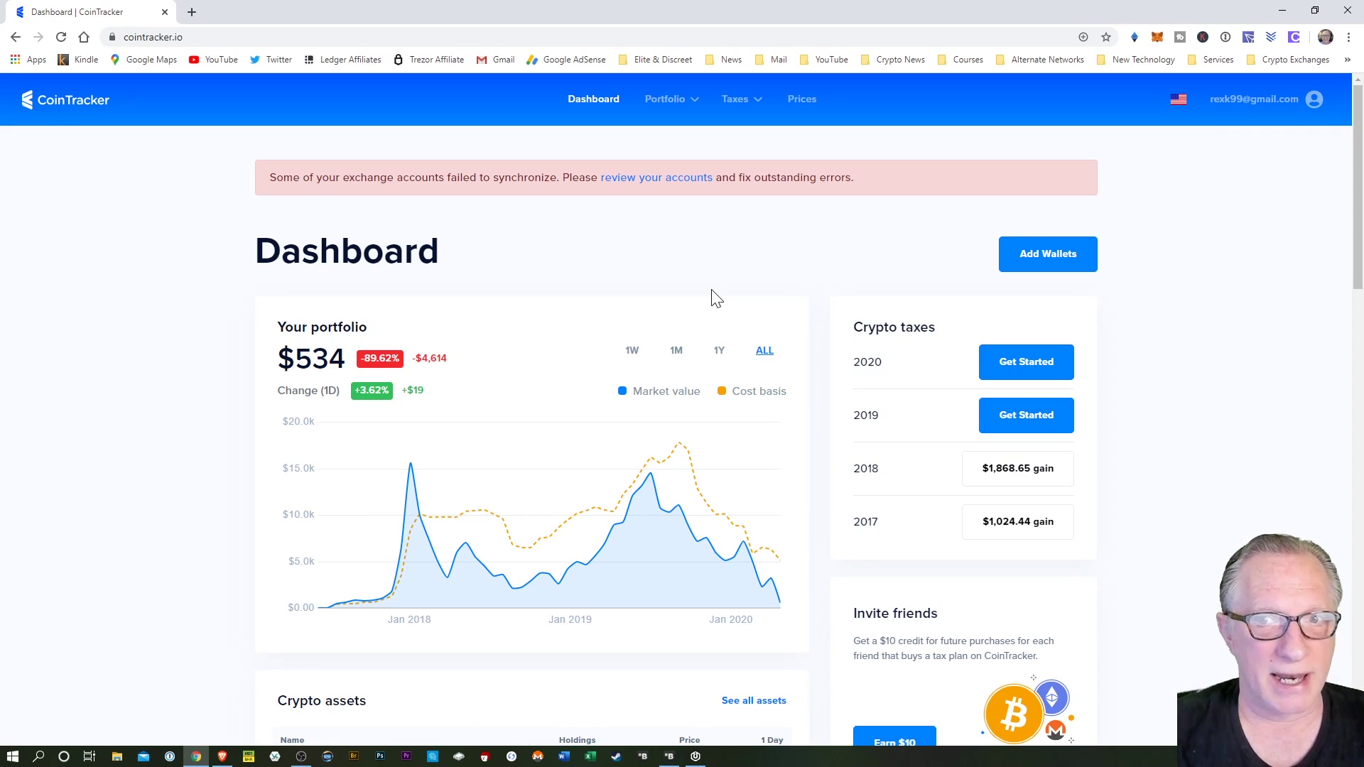
{"action": "left_click", "coordinate": [664, 101]}
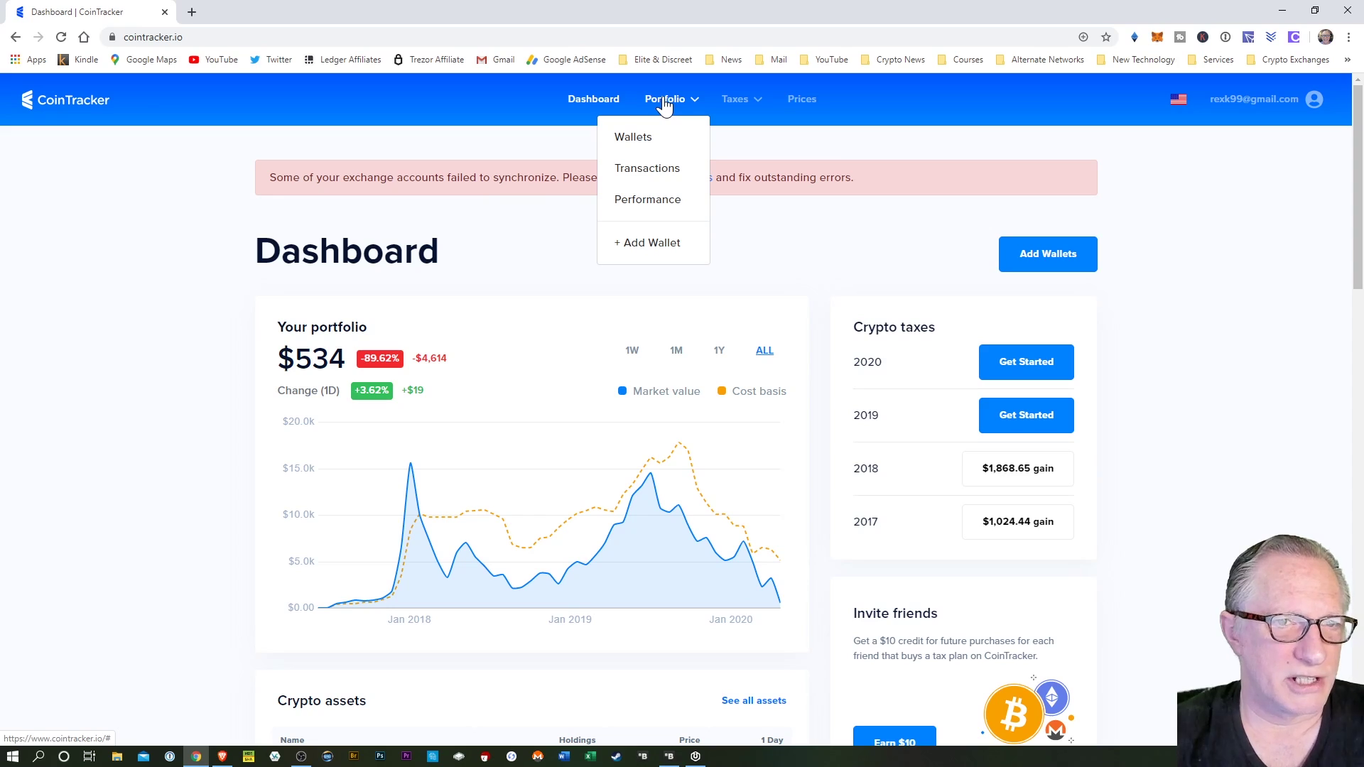
{"action": "left_click", "coordinate": [649, 145]}
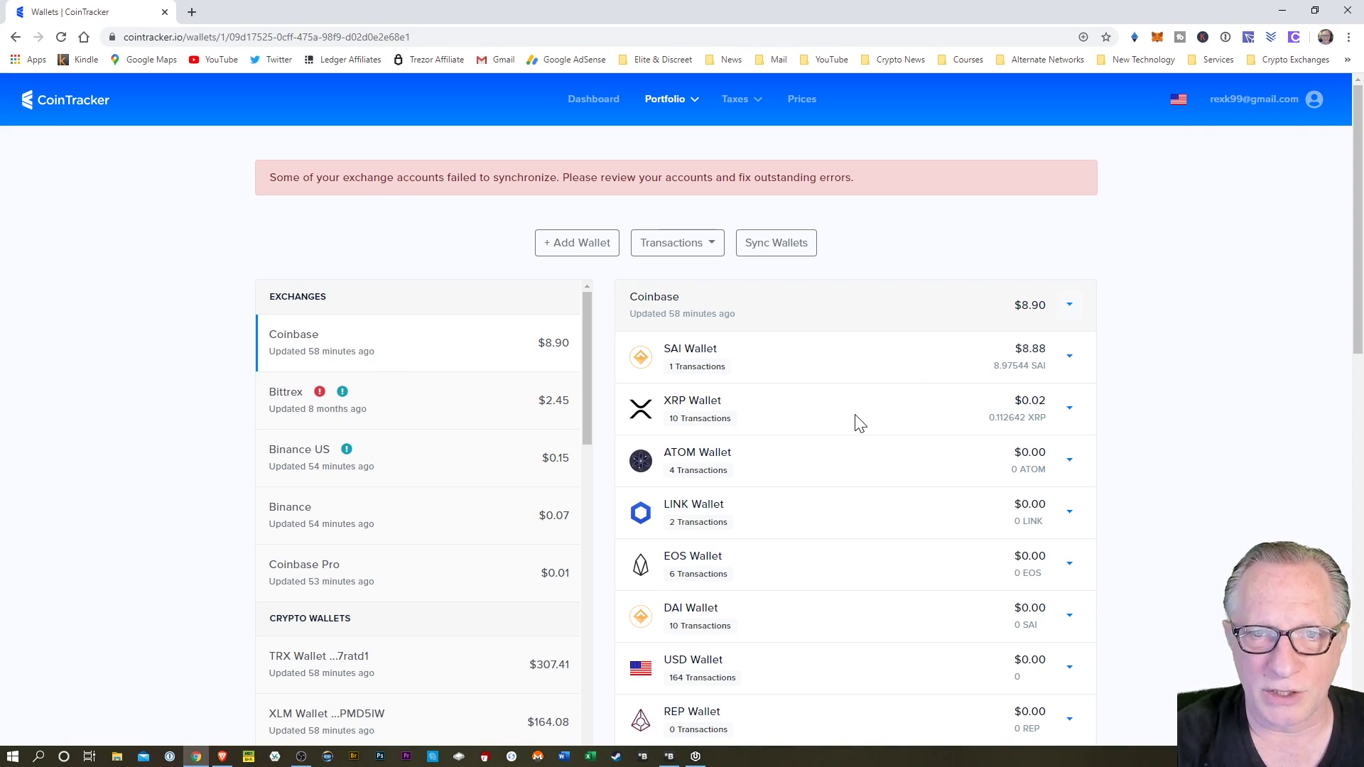
{"action": "scroll", "coordinate": [860, 421], "scroll_direction": "down", "scroll_amount": 5}
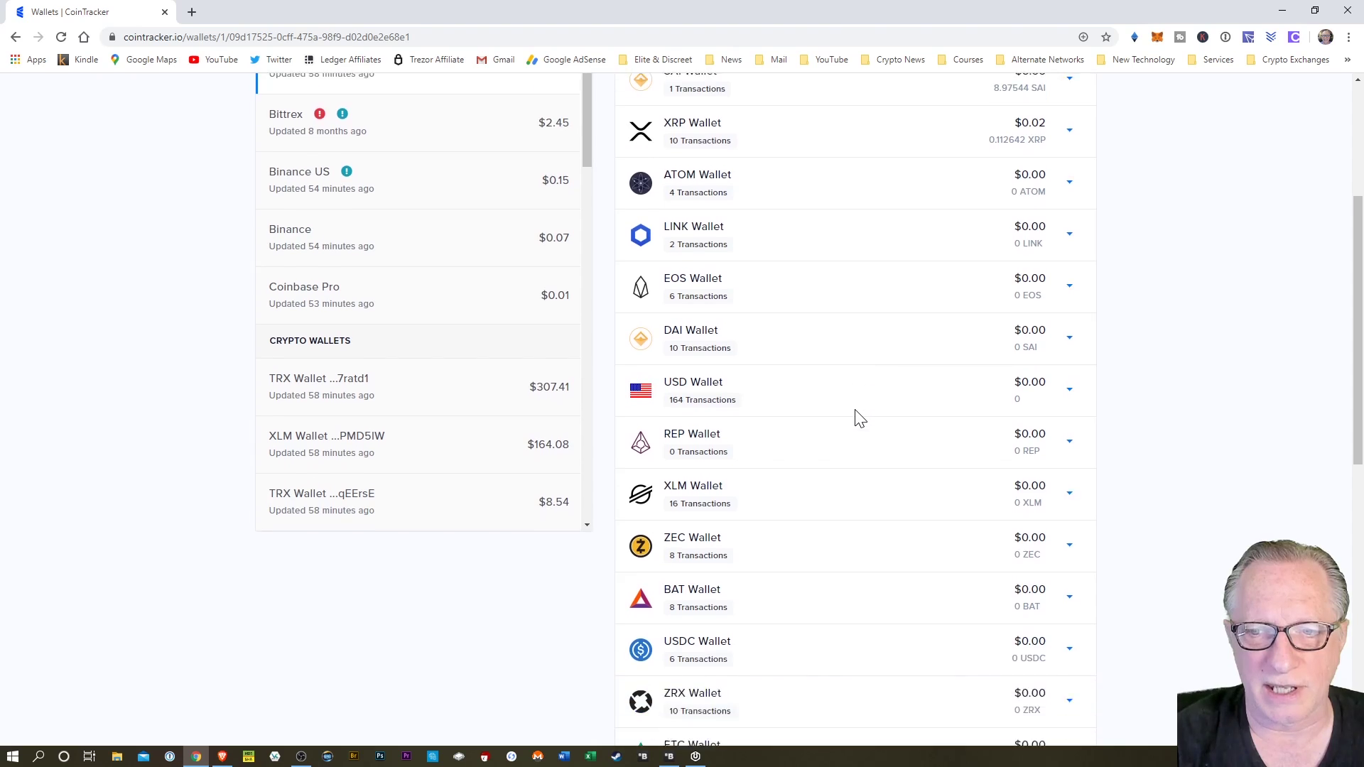
{"action": "scroll", "coordinate": [860, 419], "scroll_direction": "down", "scroll_amount": 3}
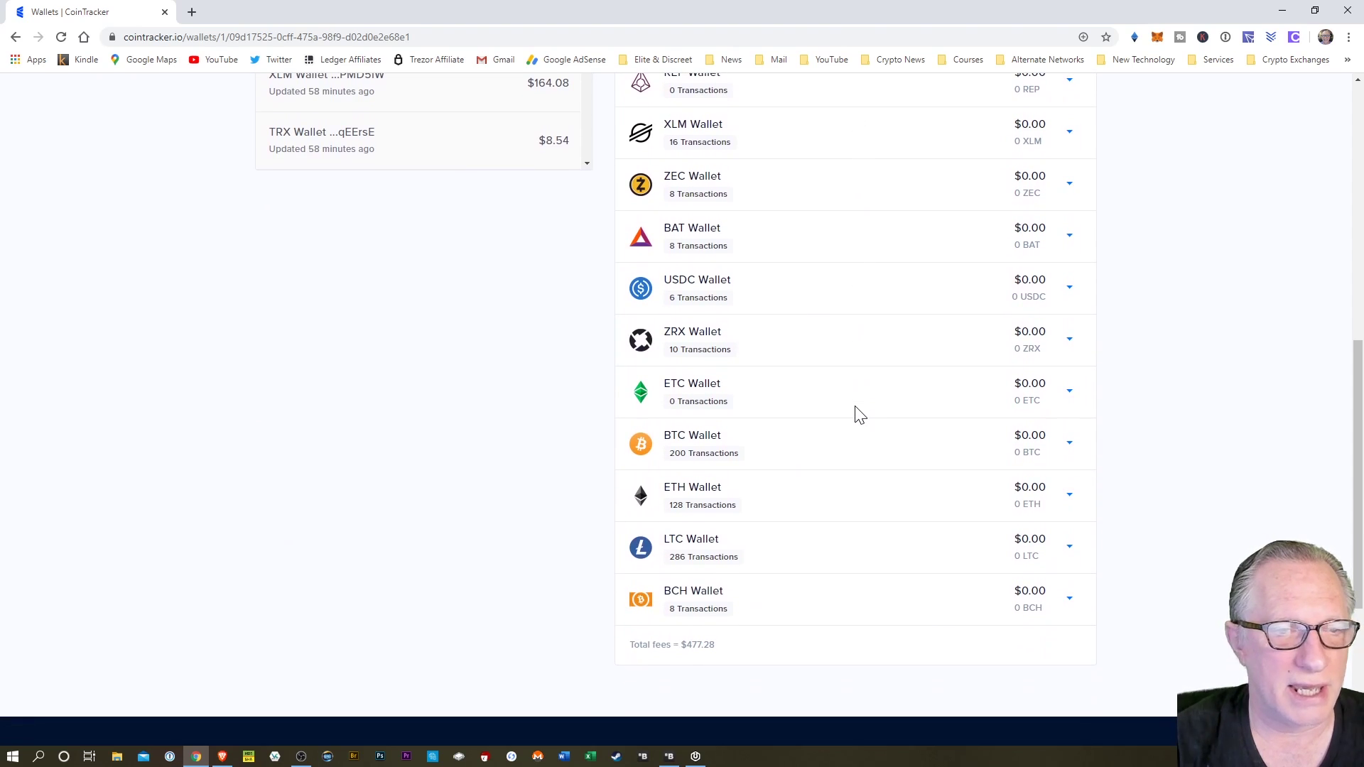
{"action": "scroll", "coordinate": [859, 418], "scroll_direction": "up", "scroll_amount": 2}
{"action": "scroll", "coordinate": [860, 416], "scroll_direction": "up", "scroll_amount": 6}
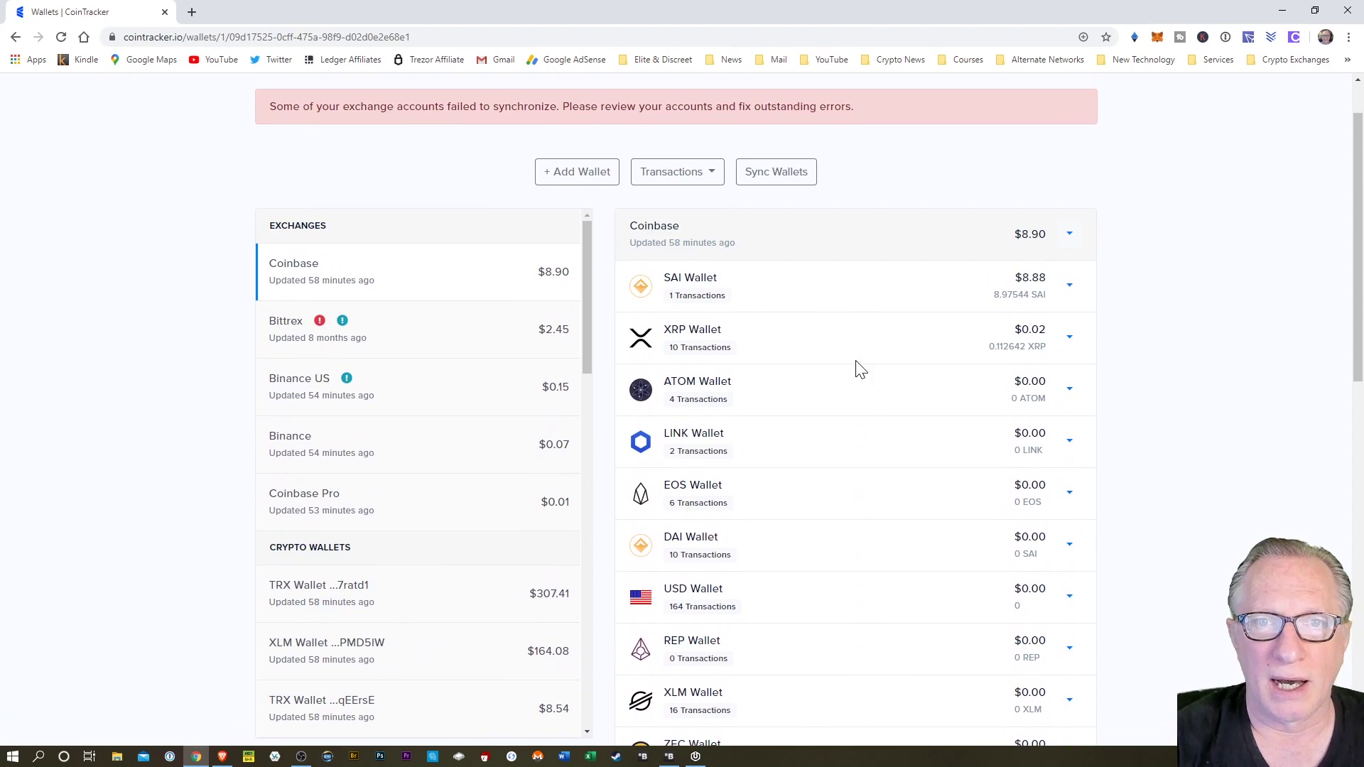
{"action": "scroll", "coordinate": [819, 454], "scroll_direction": "down", "scroll_amount": 3}
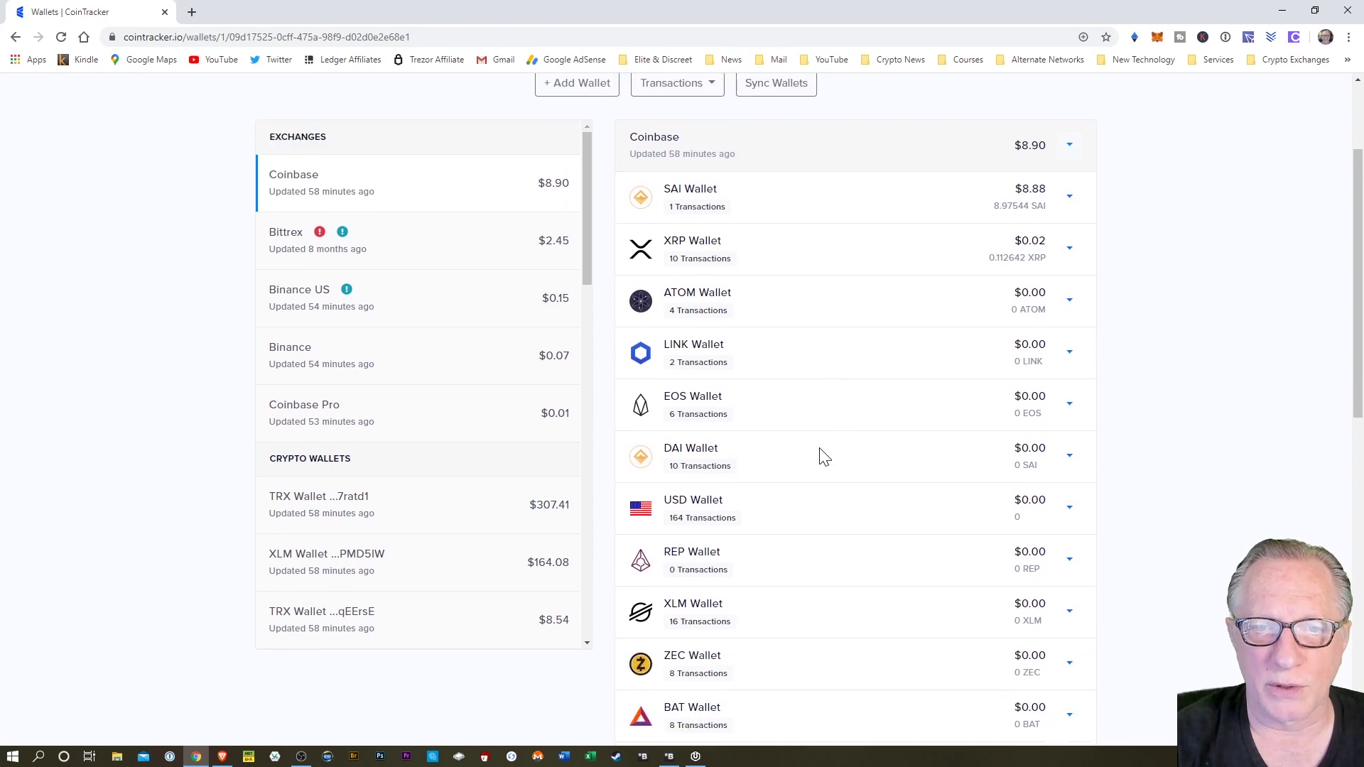
{"action": "scroll", "coordinate": [821, 454], "scroll_direction": "down", "scroll_amount": 4}
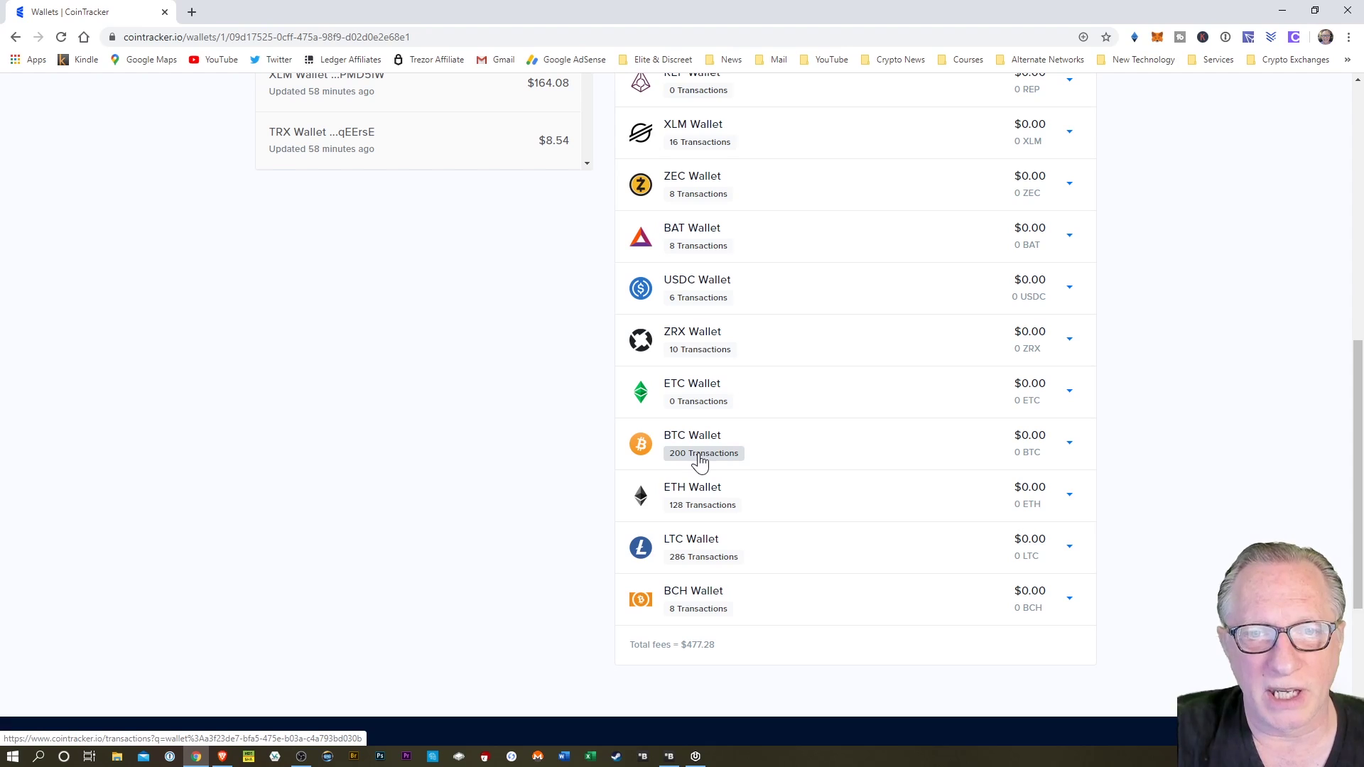
Open the 200 transactions of the Coinbase BTC Wallet on the Transactions page.
{"action": "left_click", "coordinate": [703, 458]}
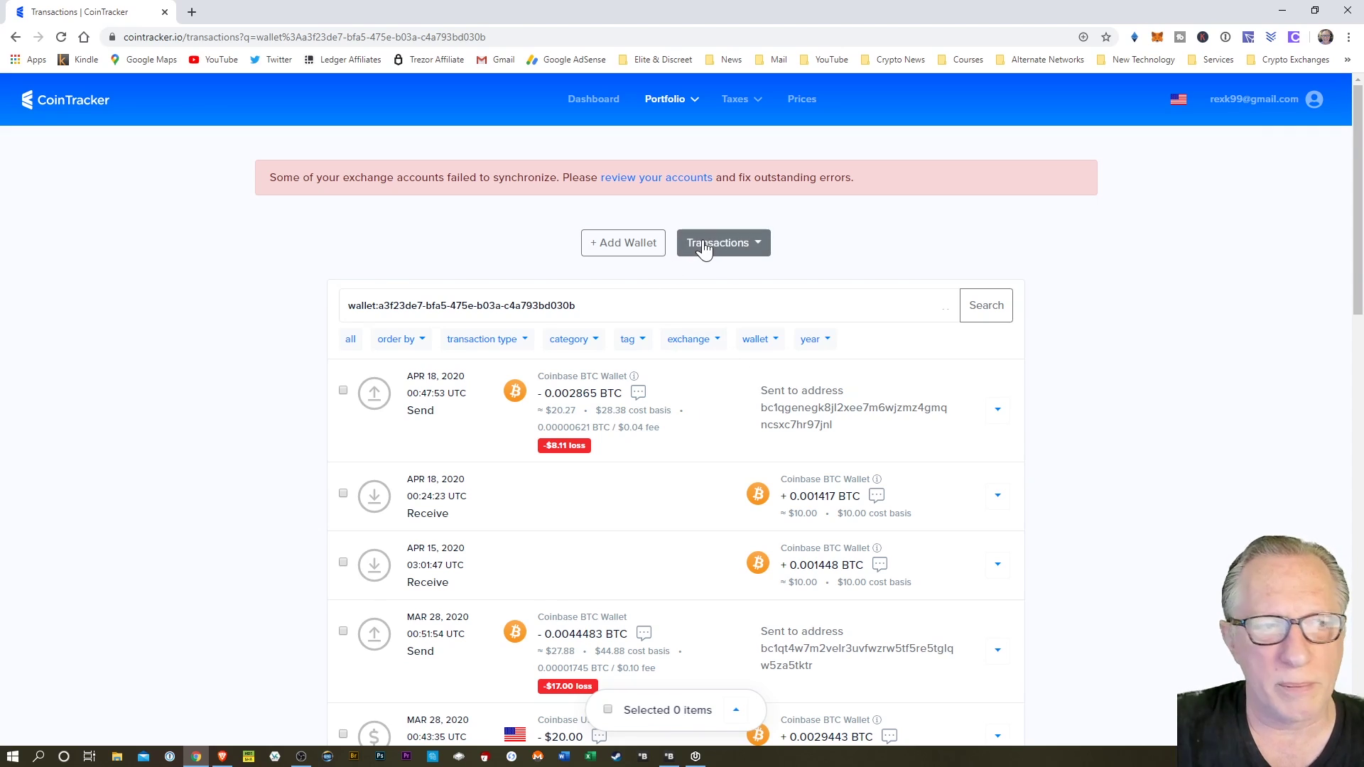
Start a new wallet and pick Ledger from the Wallet Type list.
{"action": "left_click", "coordinate": [625, 245]}
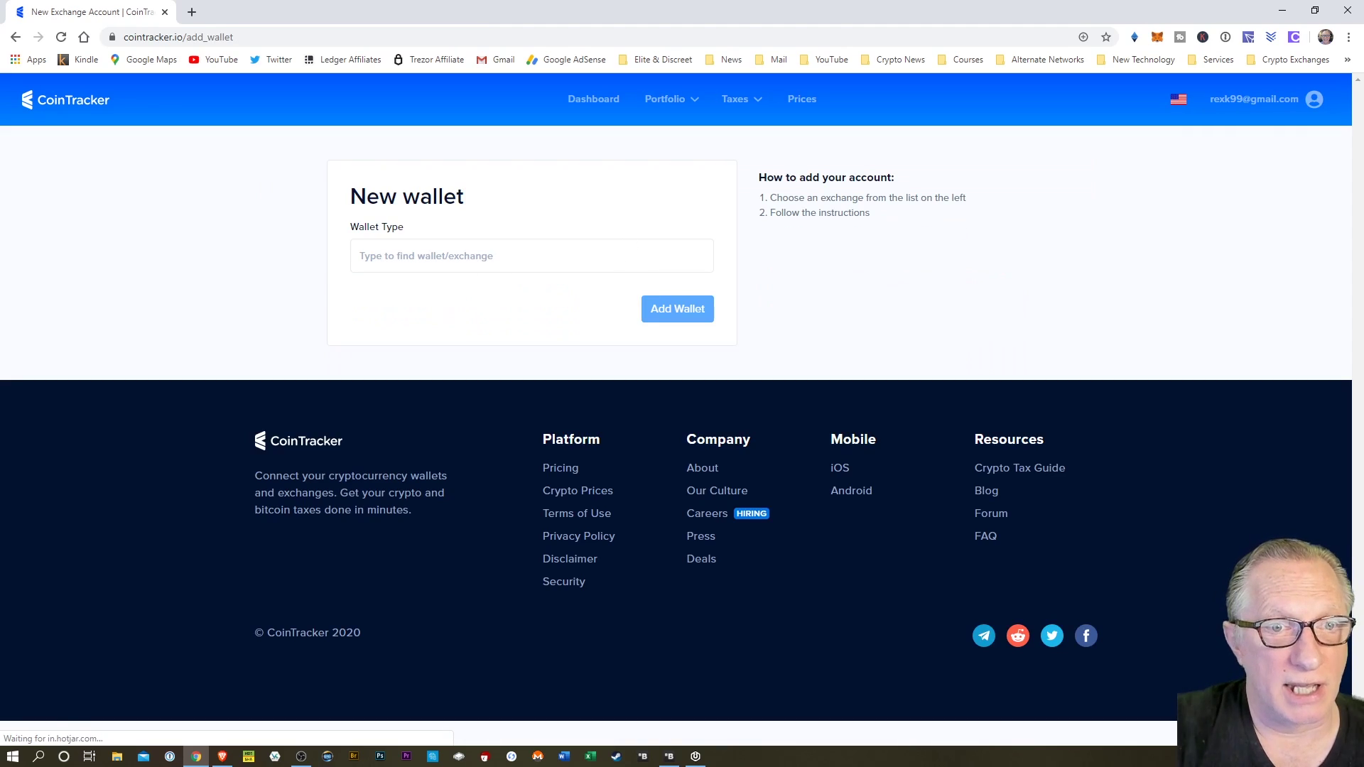
{"action": "left_click", "coordinate": [463, 257]}
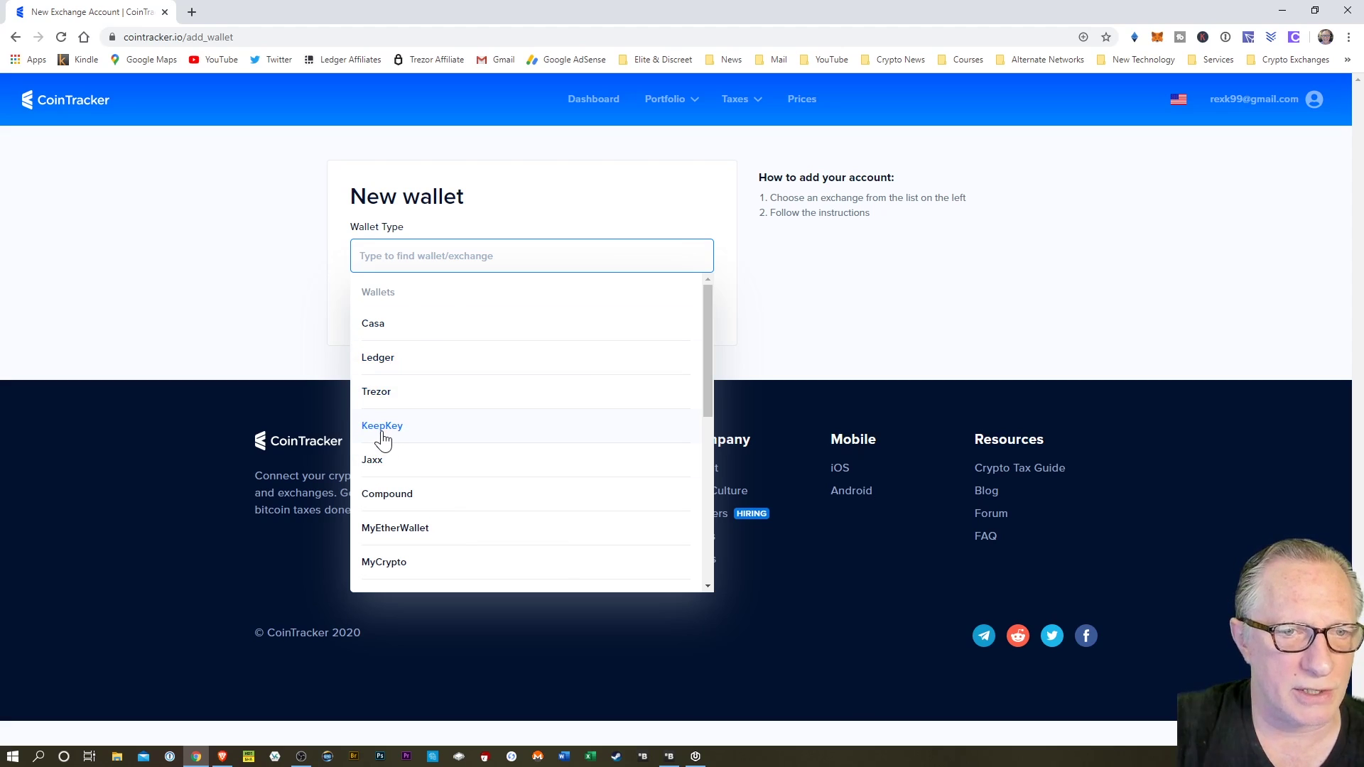
{"action": "scroll", "coordinate": [423, 497], "scroll_direction": "down", "scroll_amount": 1}
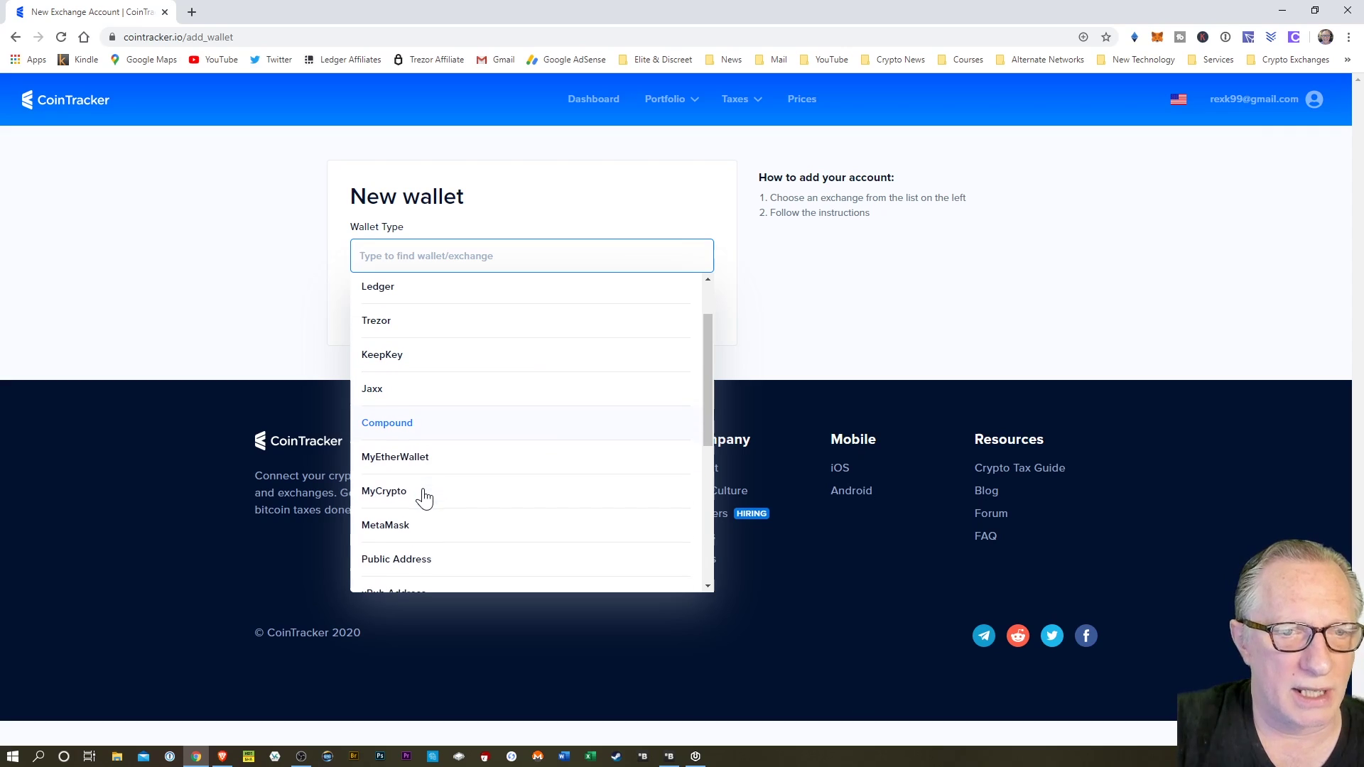
{"action": "scroll", "coordinate": [427, 489], "scroll_direction": "down", "scroll_amount": 1}
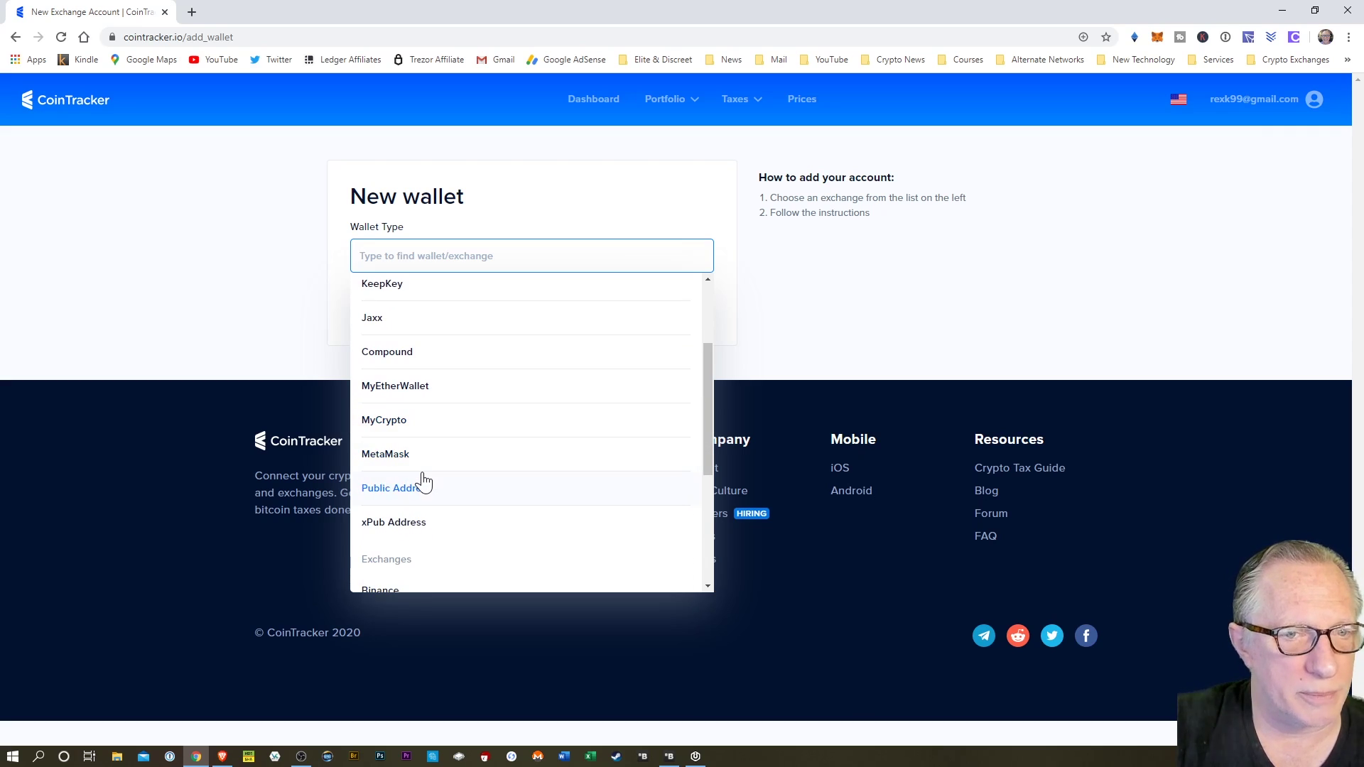
{"action": "scroll", "coordinate": [423, 483], "scroll_direction": "down", "scroll_amount": 1}
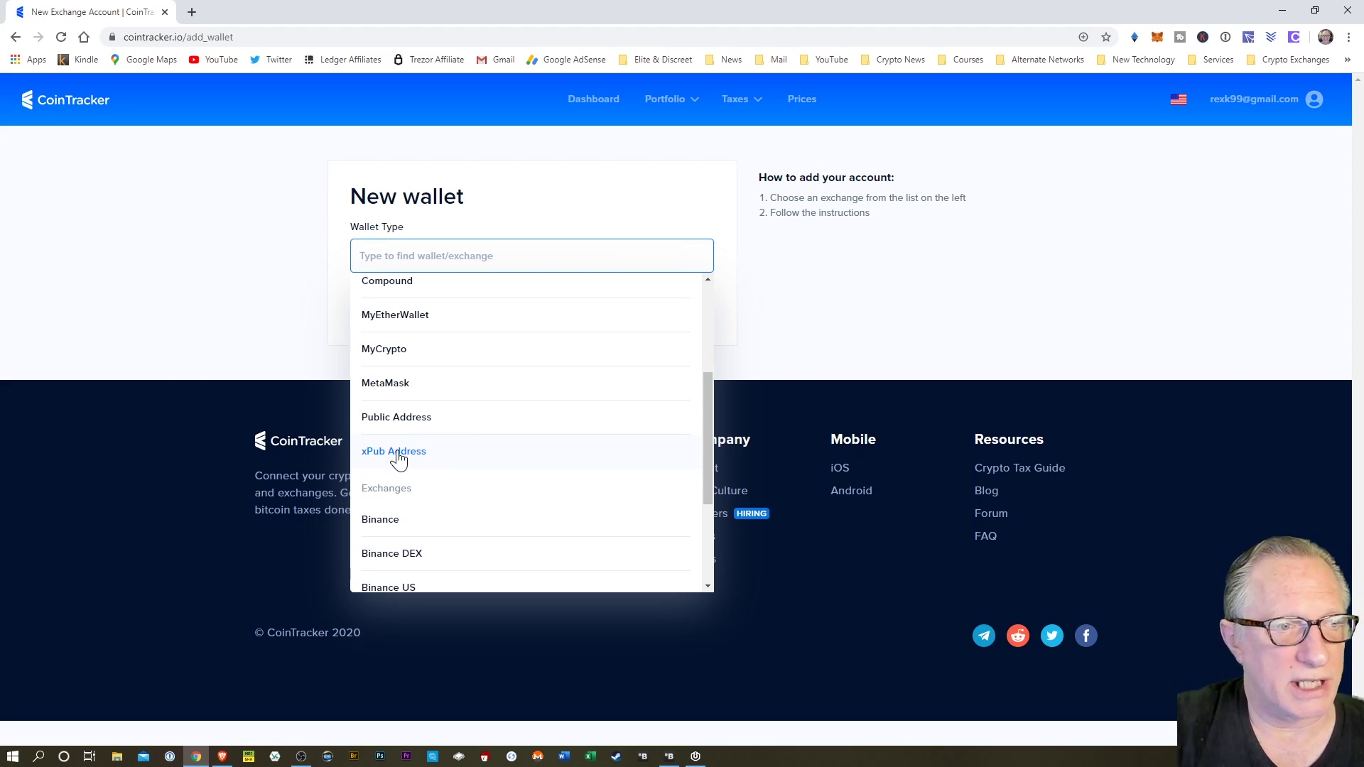
{"action": "scroll", "coordinate": [419, 458], "scroll_direction": "up", "scroll_amount": 3}
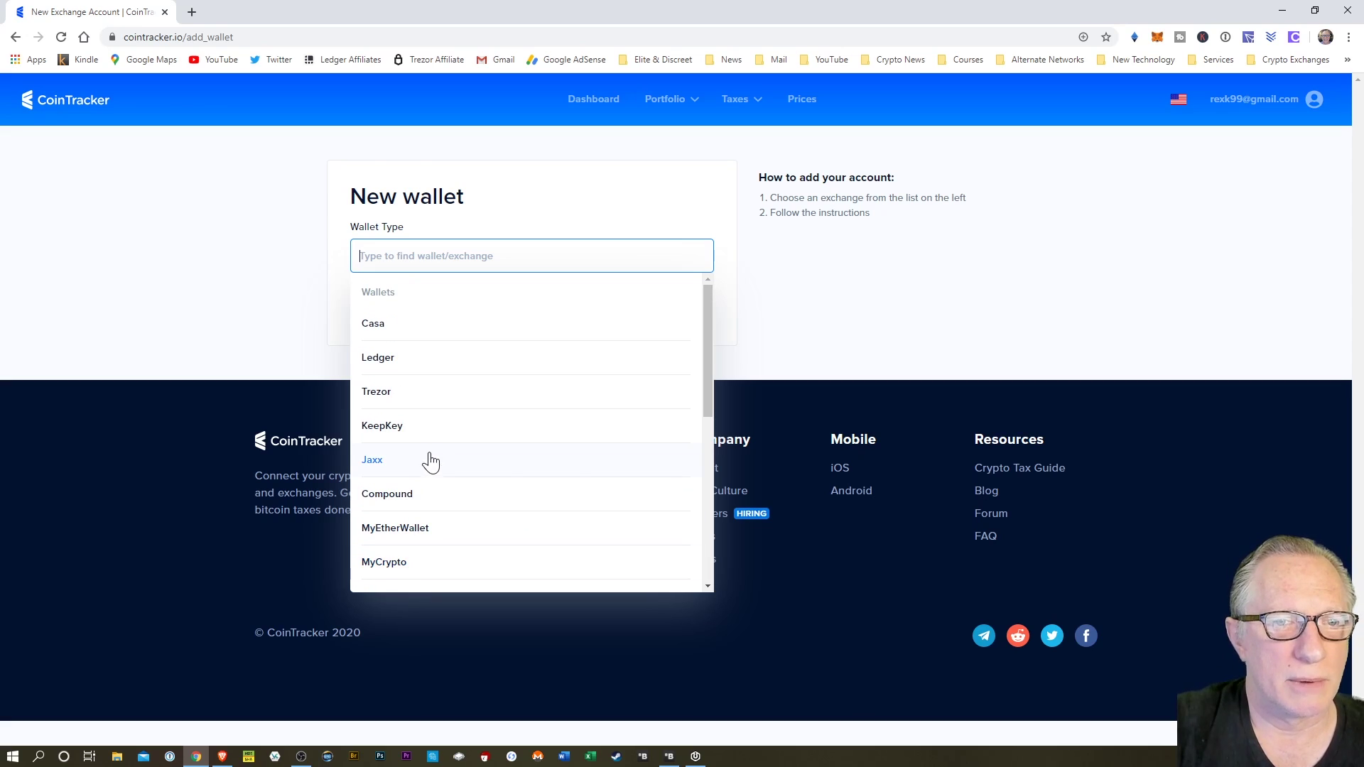
{"action": "left_click", "coordinate": [382, 364]}
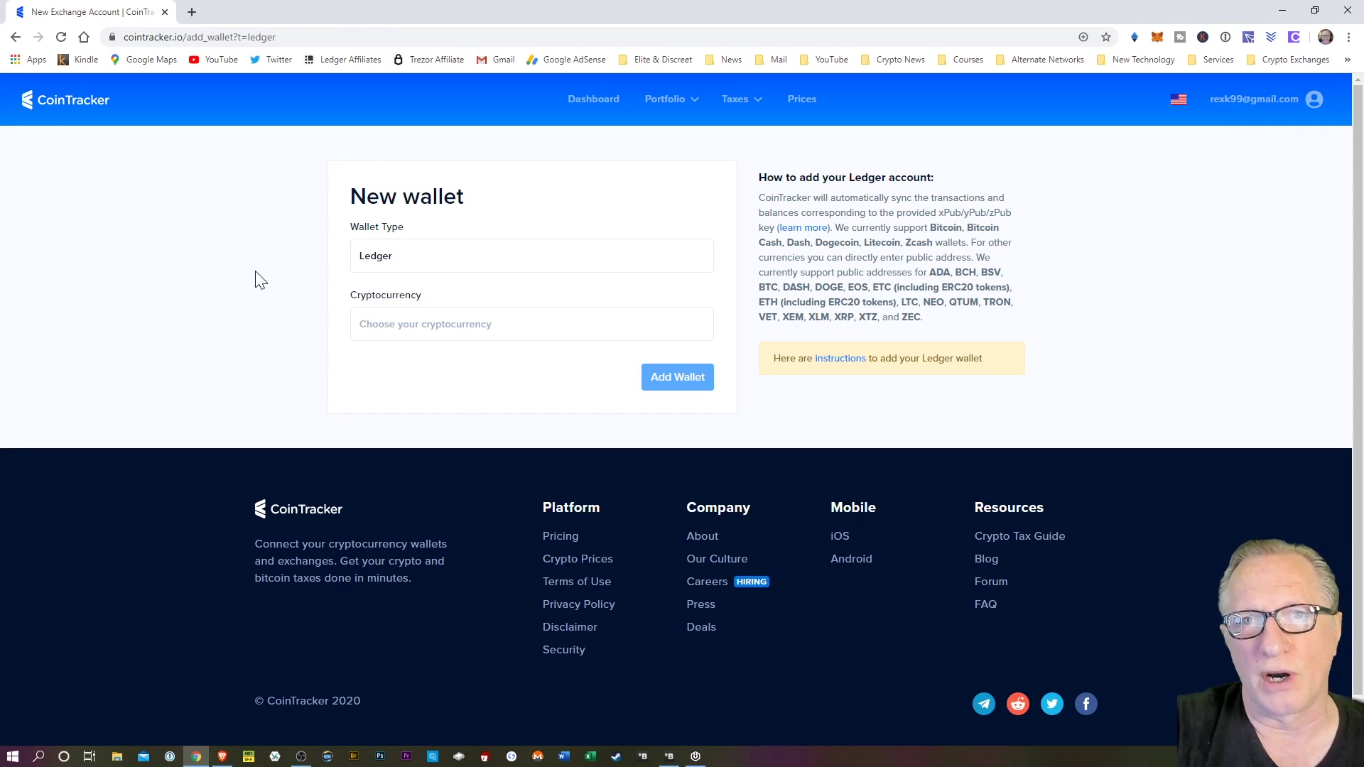
Return to the Dashboard and scroll down to the Crypto assets list.
{"action": "left_click", "coordinate": [590, 103]}
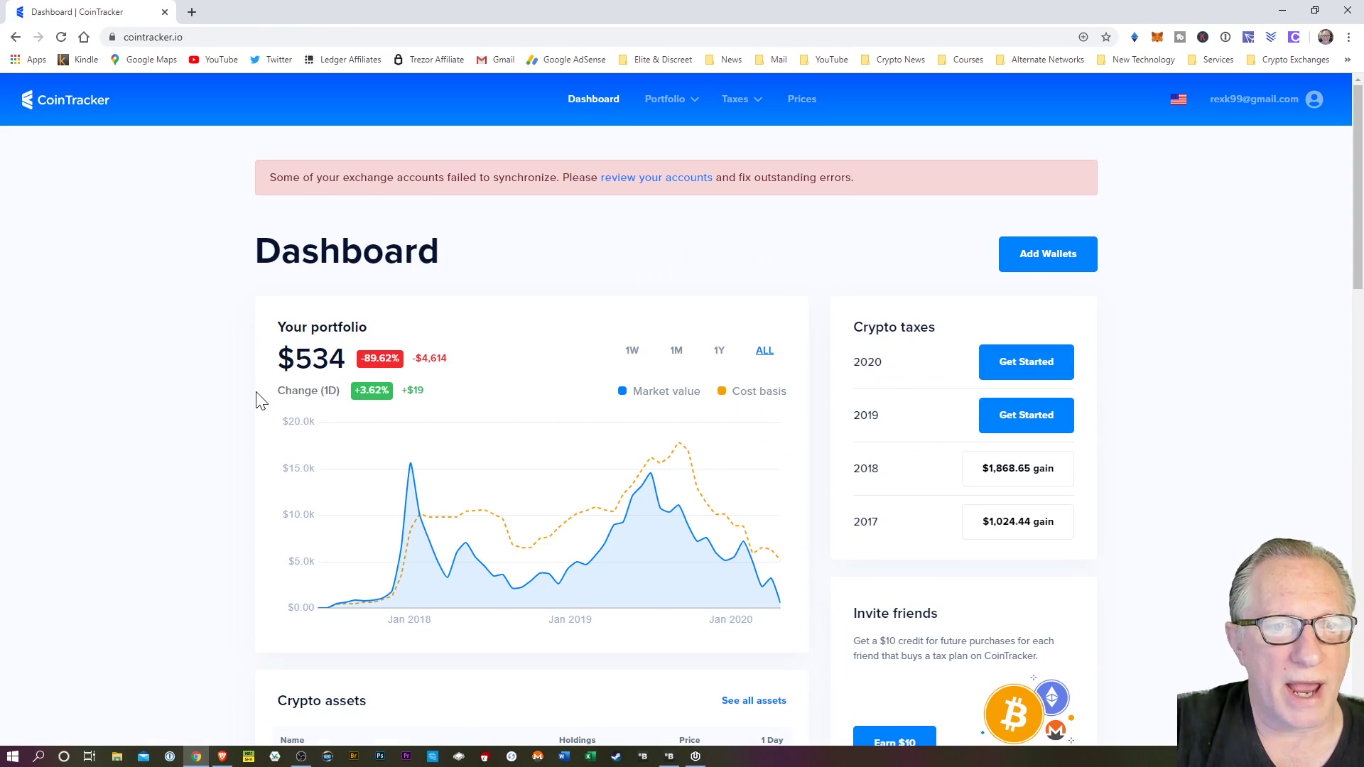
{"action": "scroll", "coordinate": [185, 466], "scroll_direction": "down", "scroll_amount": 2}
{"action": "scroll", "coordinate": [186, 465], "scroll_direction": "down", "scroll_amount": 4}
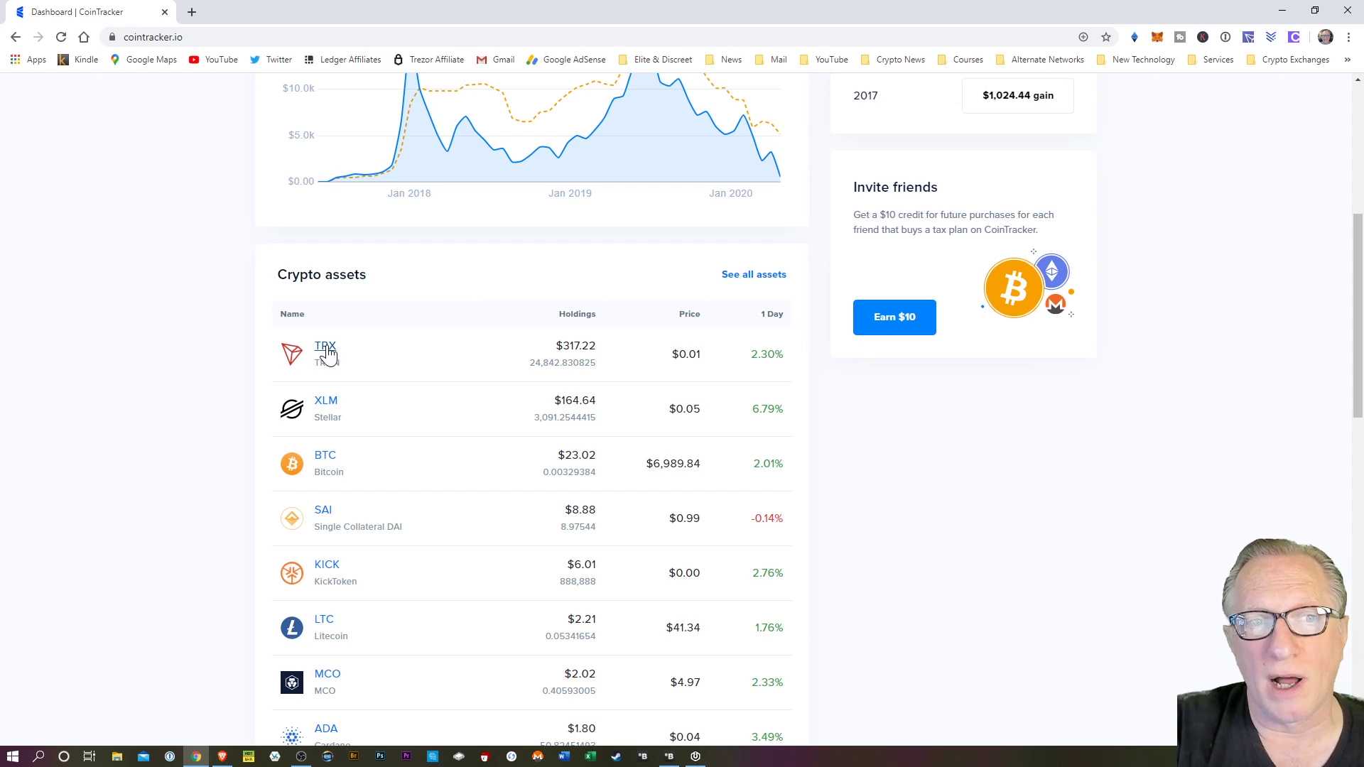
{"action": "scroll", "coordinate": [203, 409], "scroll_direction": "up", "scroll_amount": 1}
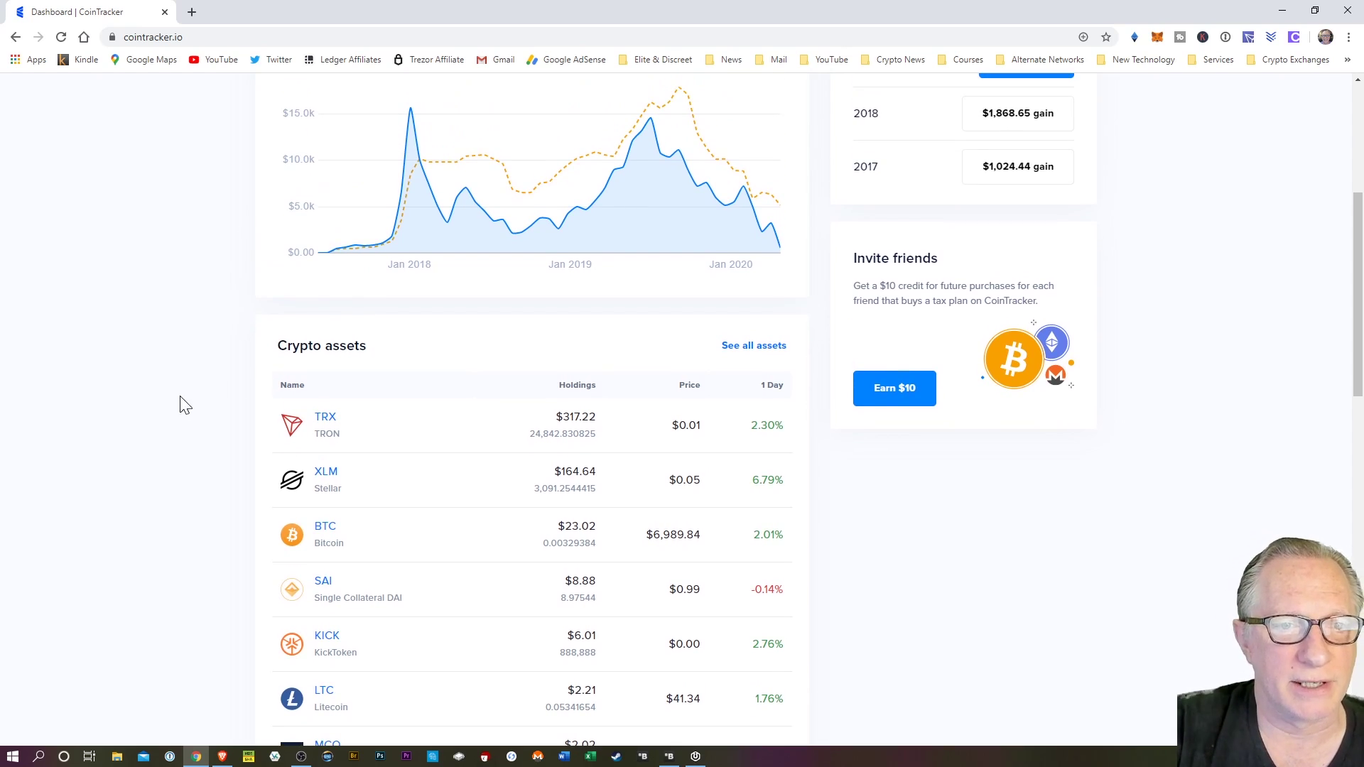
{"action": "scroll", "coordinate": [183, 402], "scroll_direction": "down", "scroll_amount": 2}
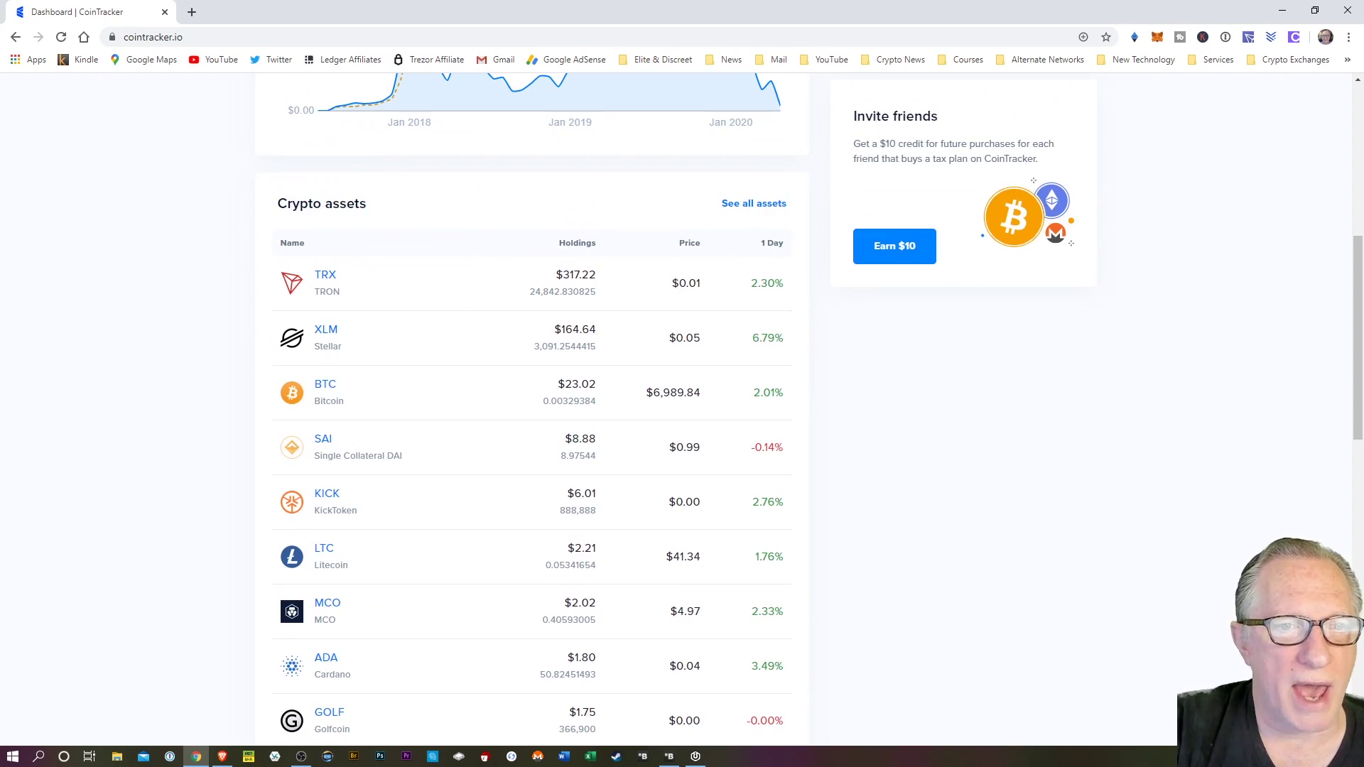
Review the TRON (TRX) asset page and its Recent Transactions, then go back.
{"action": "left_click", "coordinate": [325, 278]}
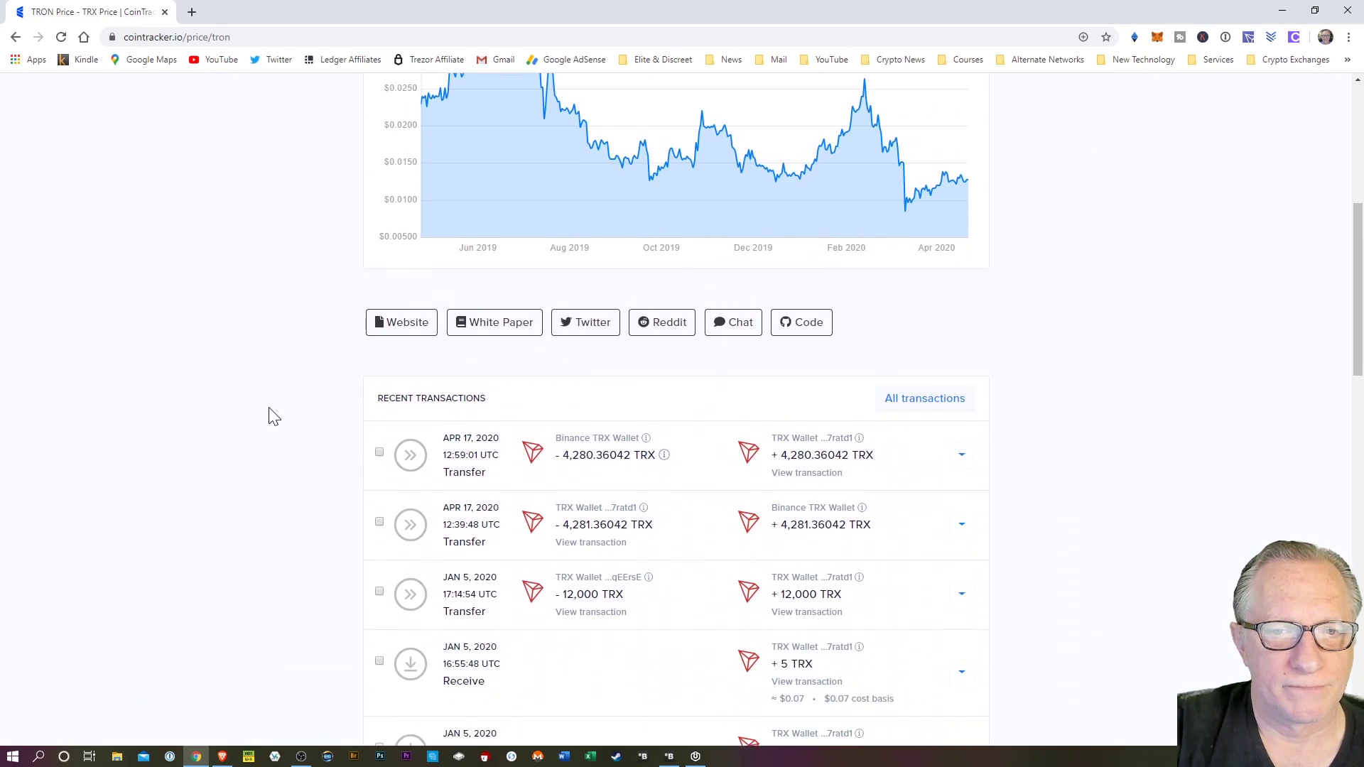
{"action": "scroll", "coordinate": [274, 417], "scroll_direction": "down", "scroll_amount": 2}
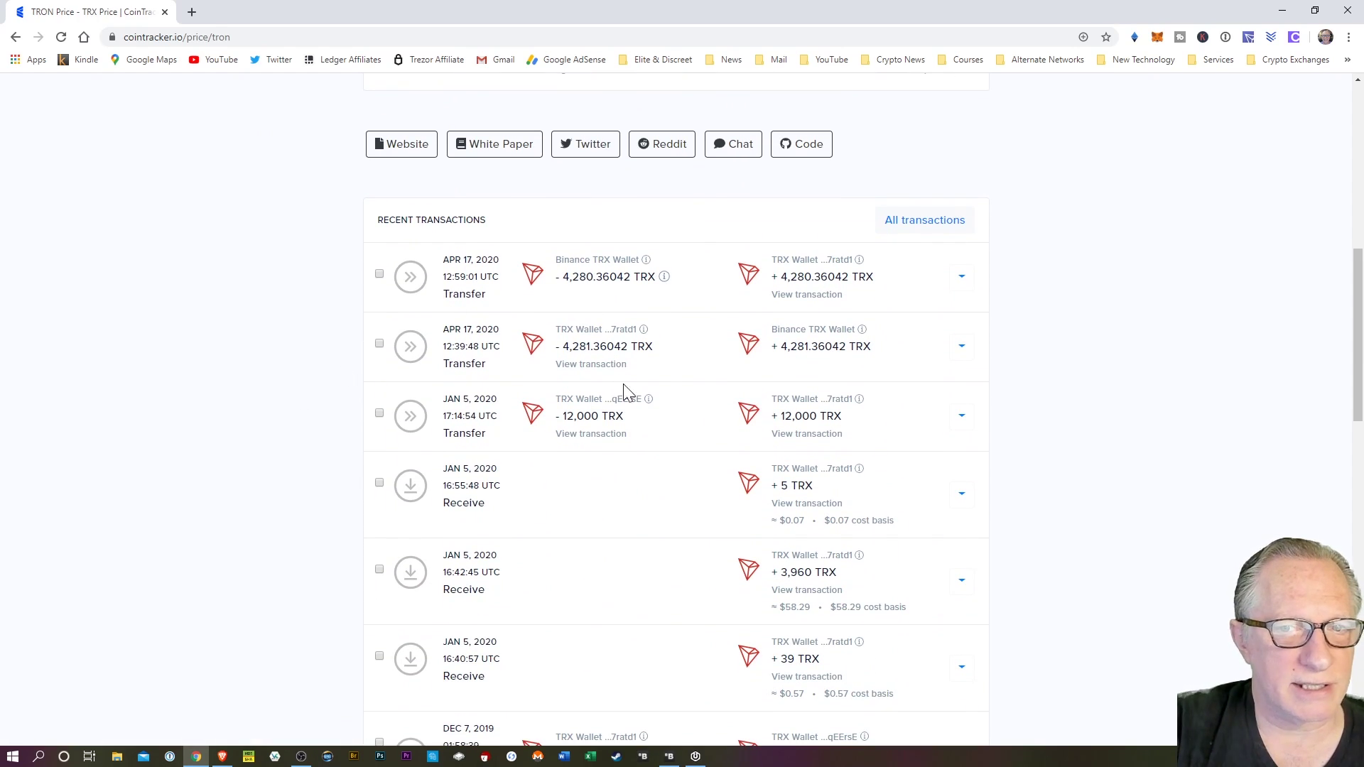
{"action": "scroll", "coordinate": [310, 525], "scroll_direction": "down", "scroll_amount": 2}
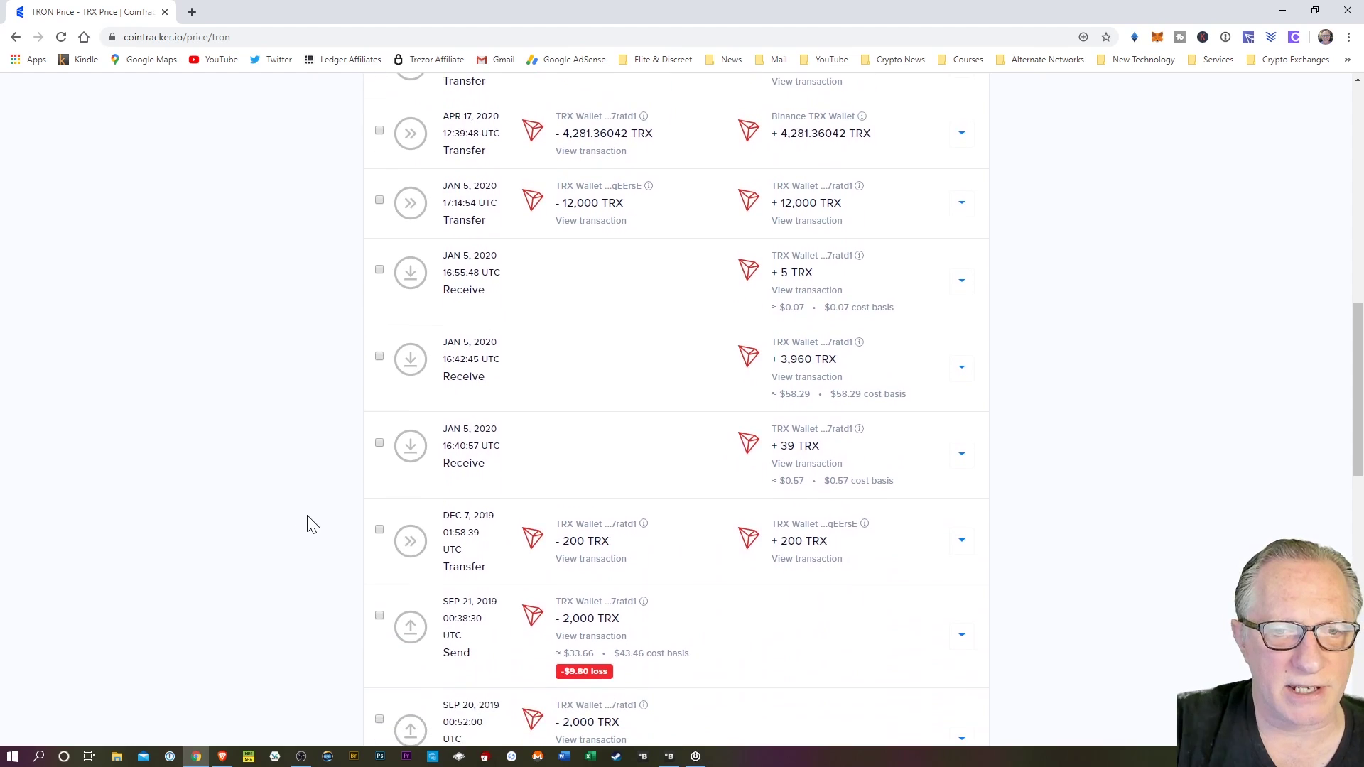
{"action": "scroll", "coordinate": [312, 524], "scroll_direction": "down", "scroll_amount": 6}
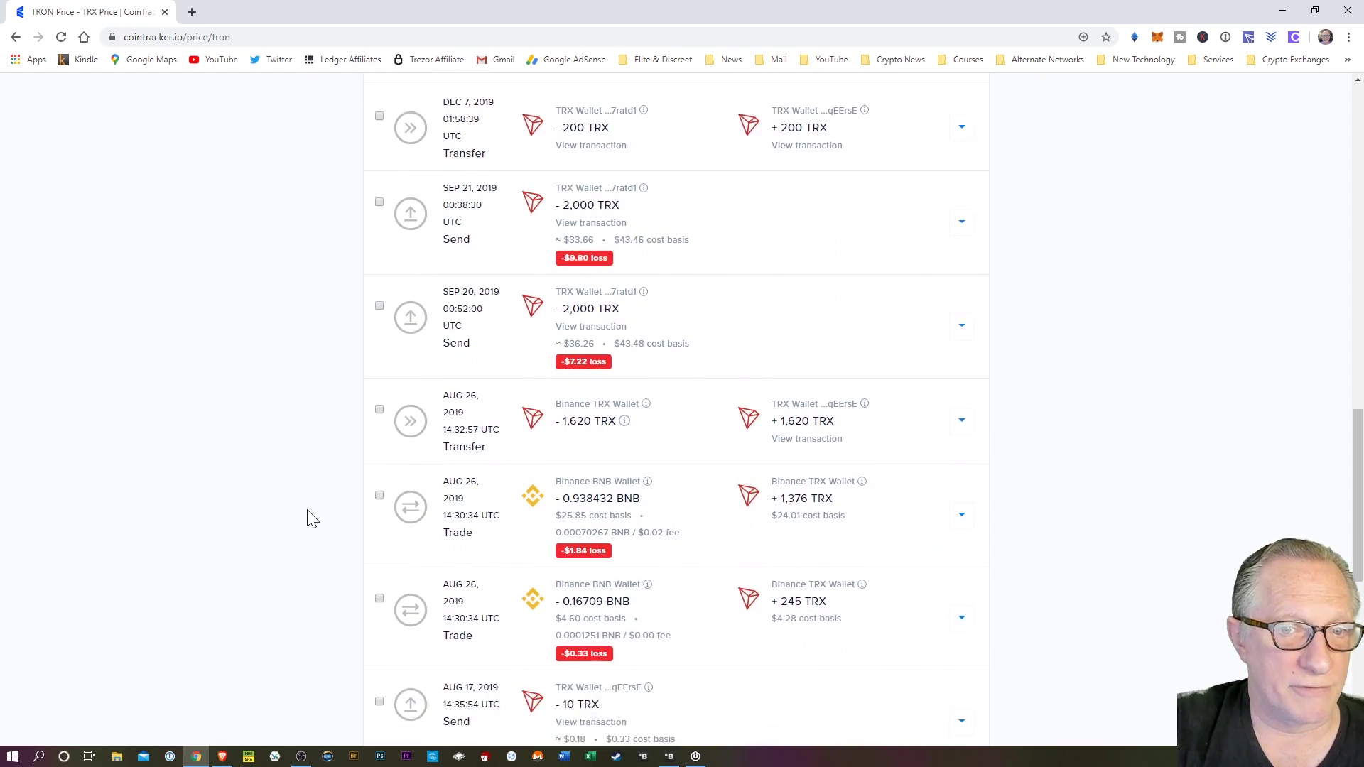
{"action": "scroll", "coordinate": [307, 510], "scroll_direction": "down", "scroll_amount": 1}
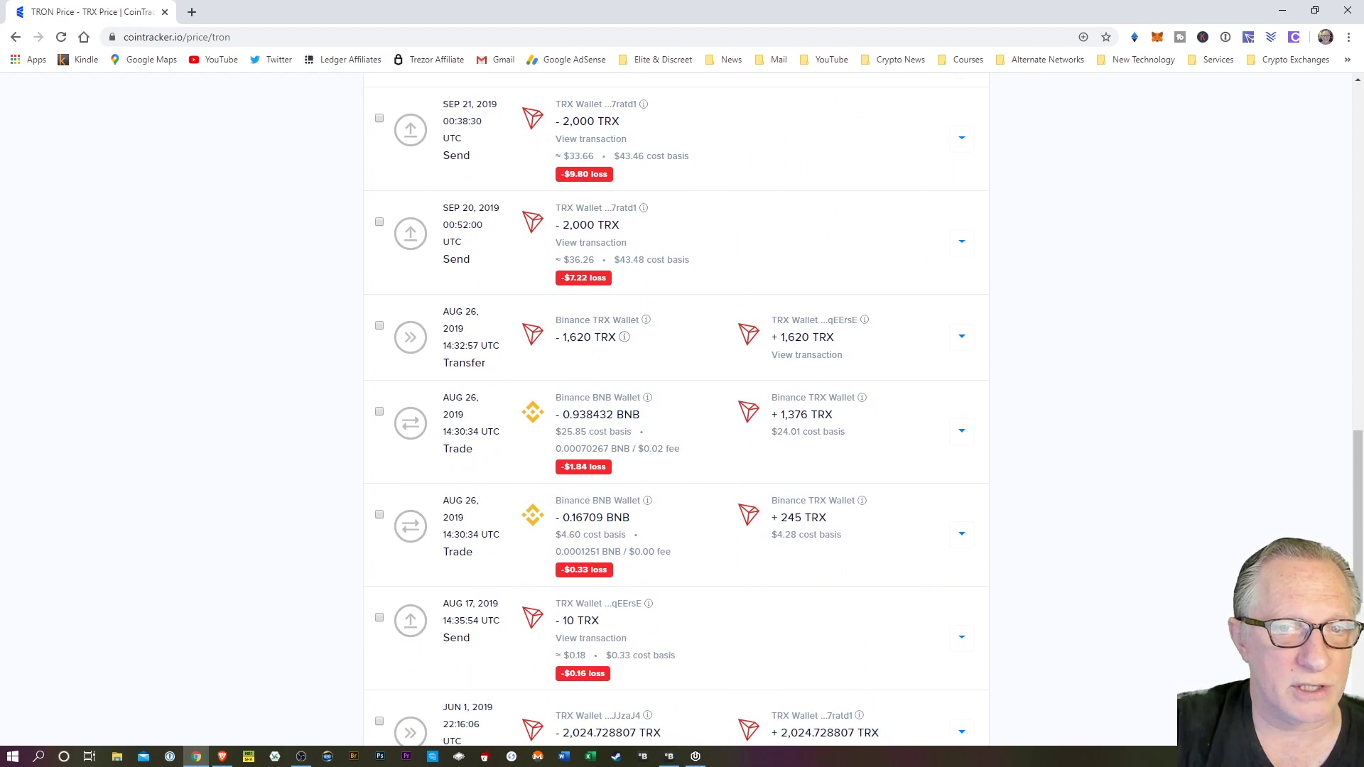
{"action": "scroll", "coordinate": [209, 490], "scroll_direction": "down", "scroll_amount": 4}
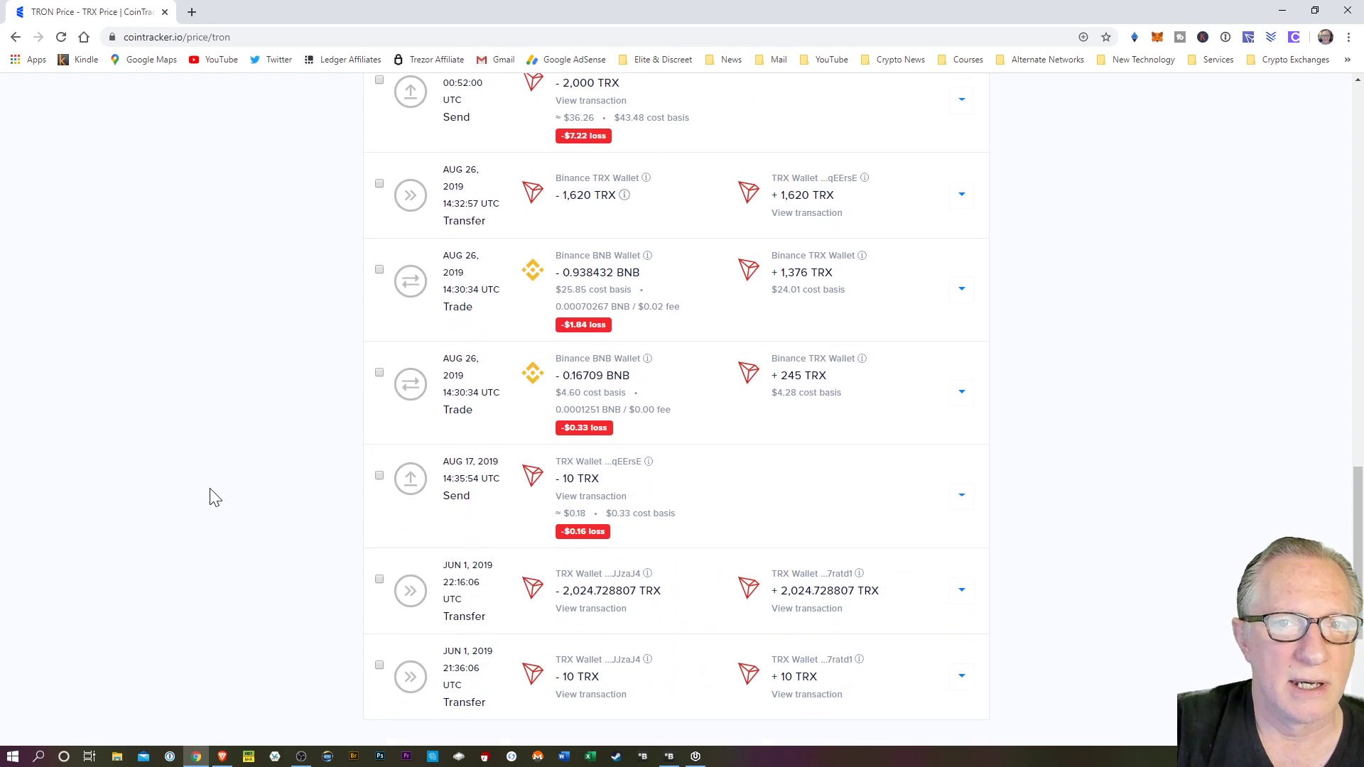
{"action": "scroll", "coordinate": [214, 488], "scroll_direction": "down", "scroll_amount": 2}
{"action": "scroll", "coordinate": [228, 463], "scroll_direction": "up", "scroll_amount": 7}
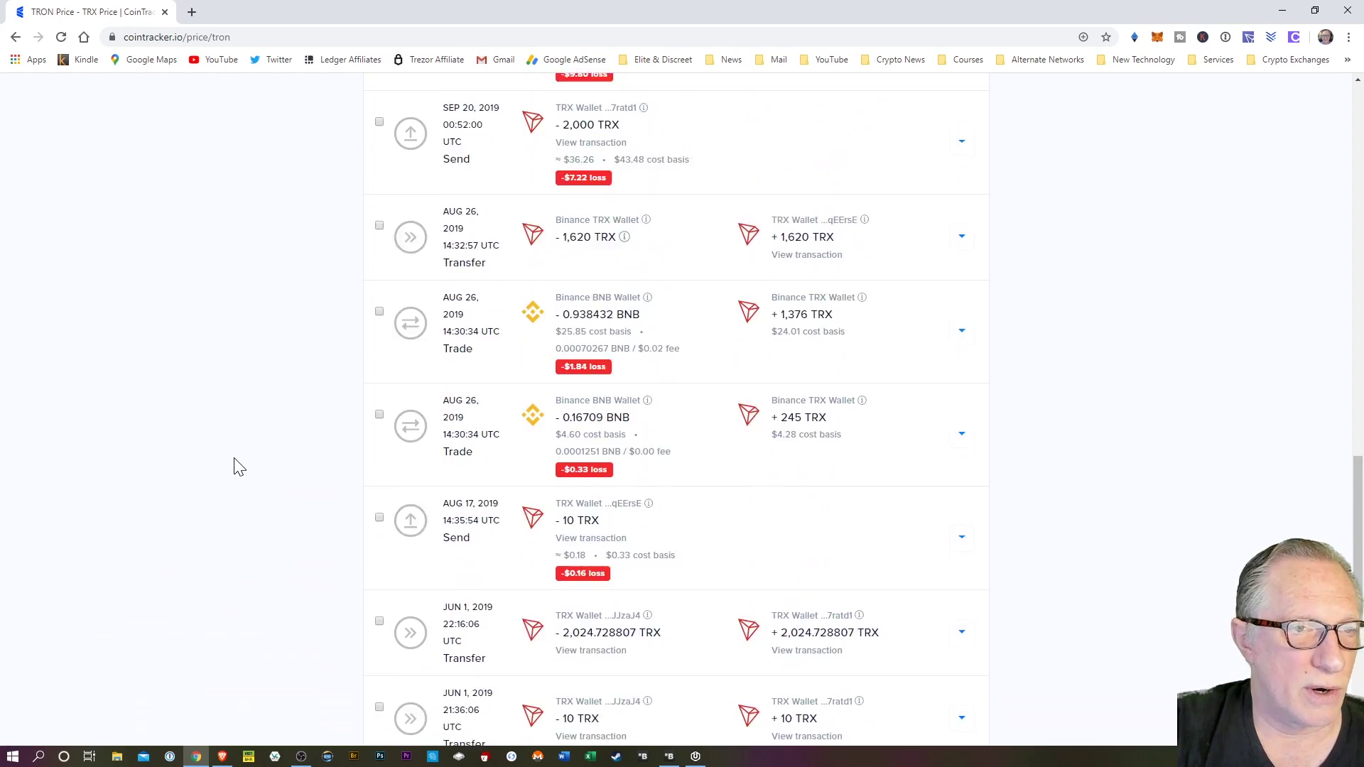
{"action": "scroll", "coordinate": [238, 465], "scroll_direction": "up", "scroll_amount": 15}
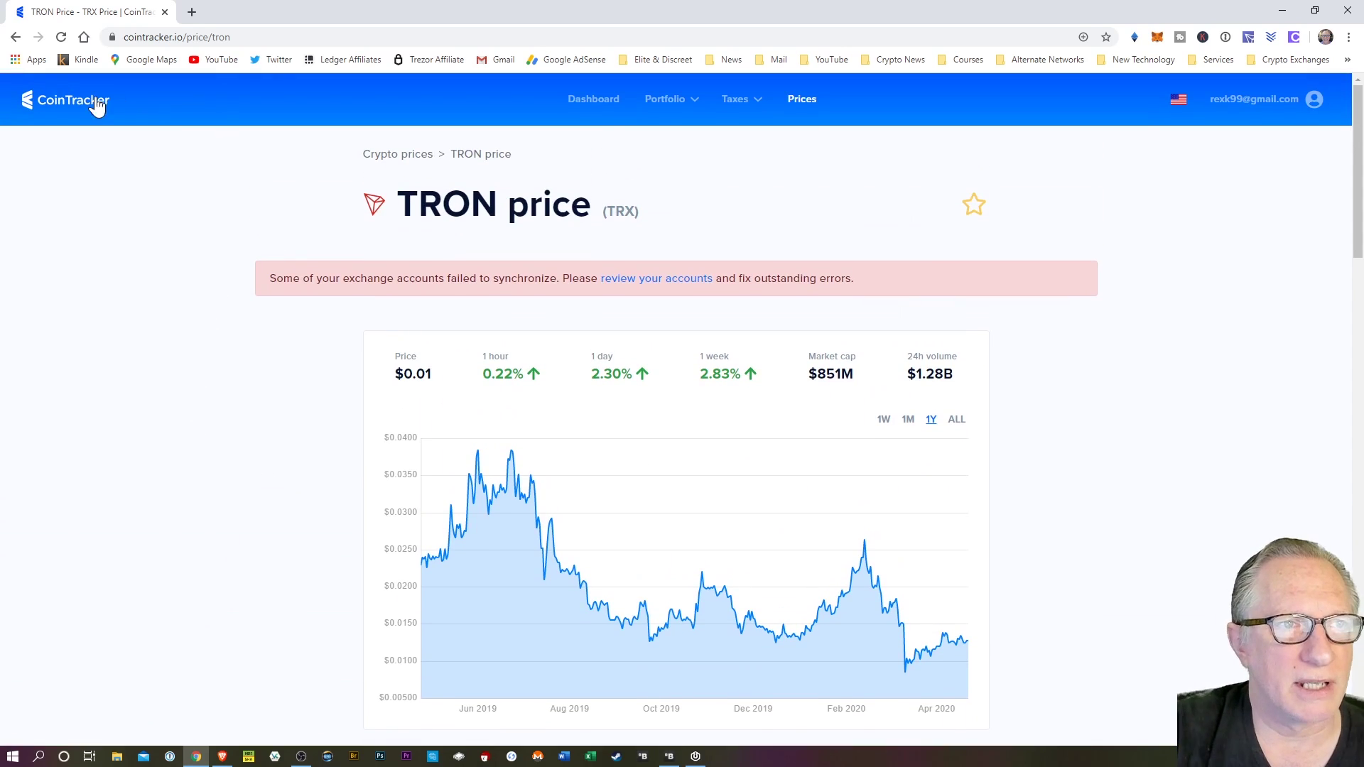
{"action": "left_click", "coordinate": [15, 37]}
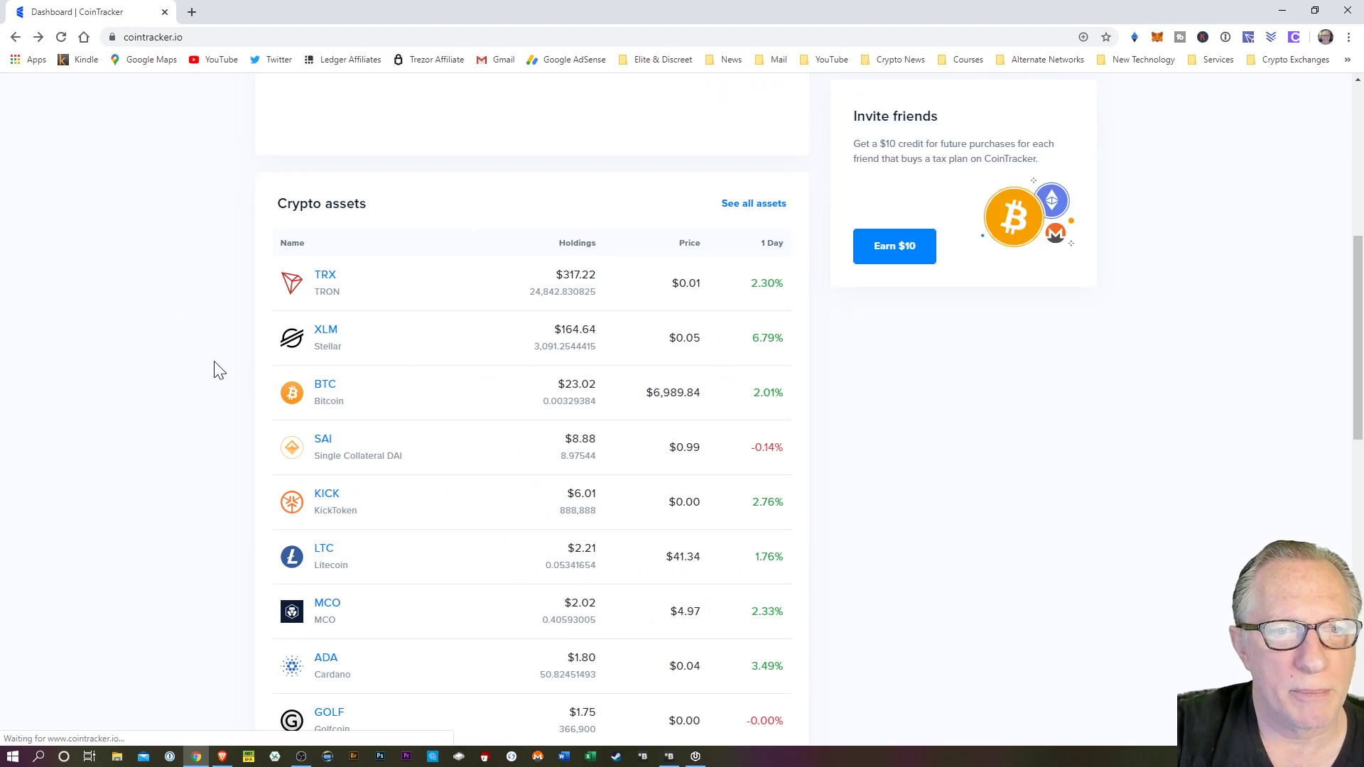
Open the Bitcoin (BTC) asset page and scroll through its recent Coinbase and Binance US transactions.
{"action": "left_click", "coordinate": [326, 387]}
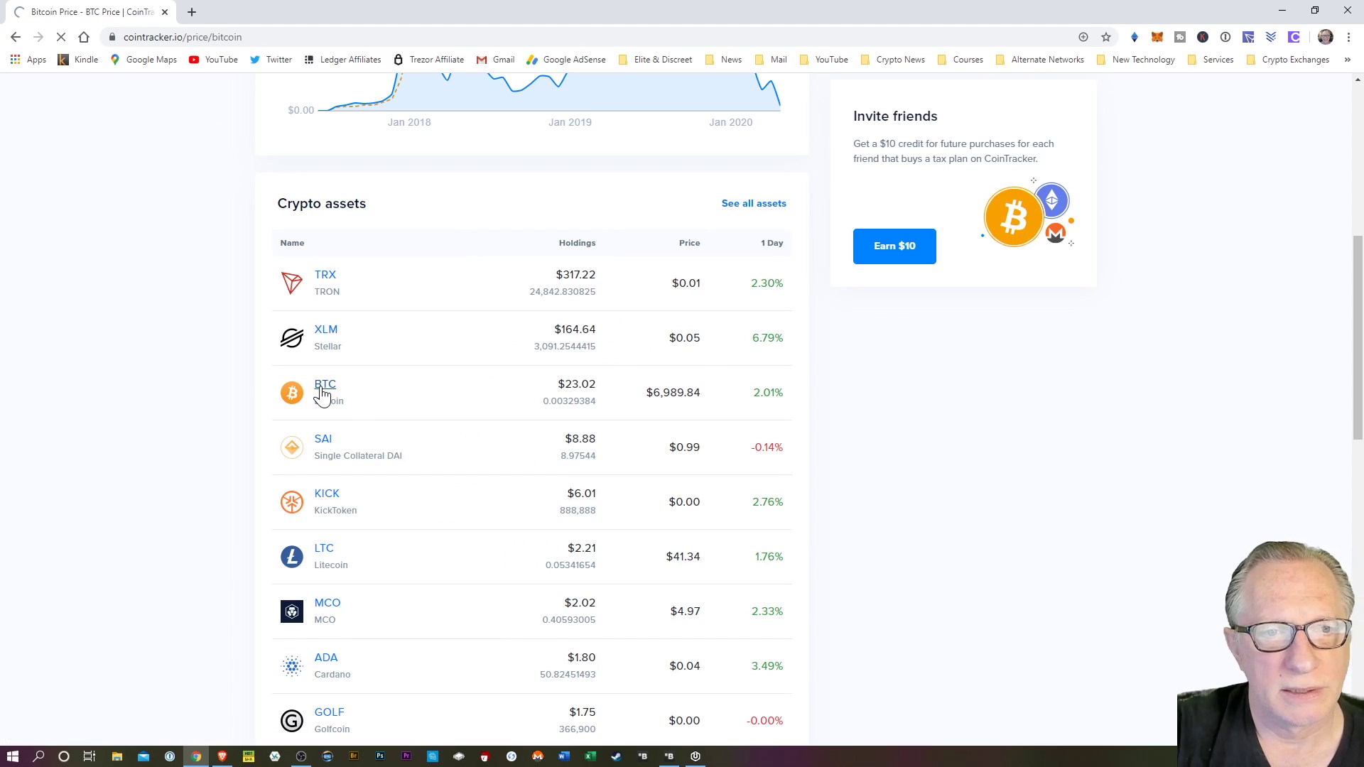
{"action": "scroll", "coordinate": [249, 446], "scroll_direction": "down", "scroll_amount": 8}
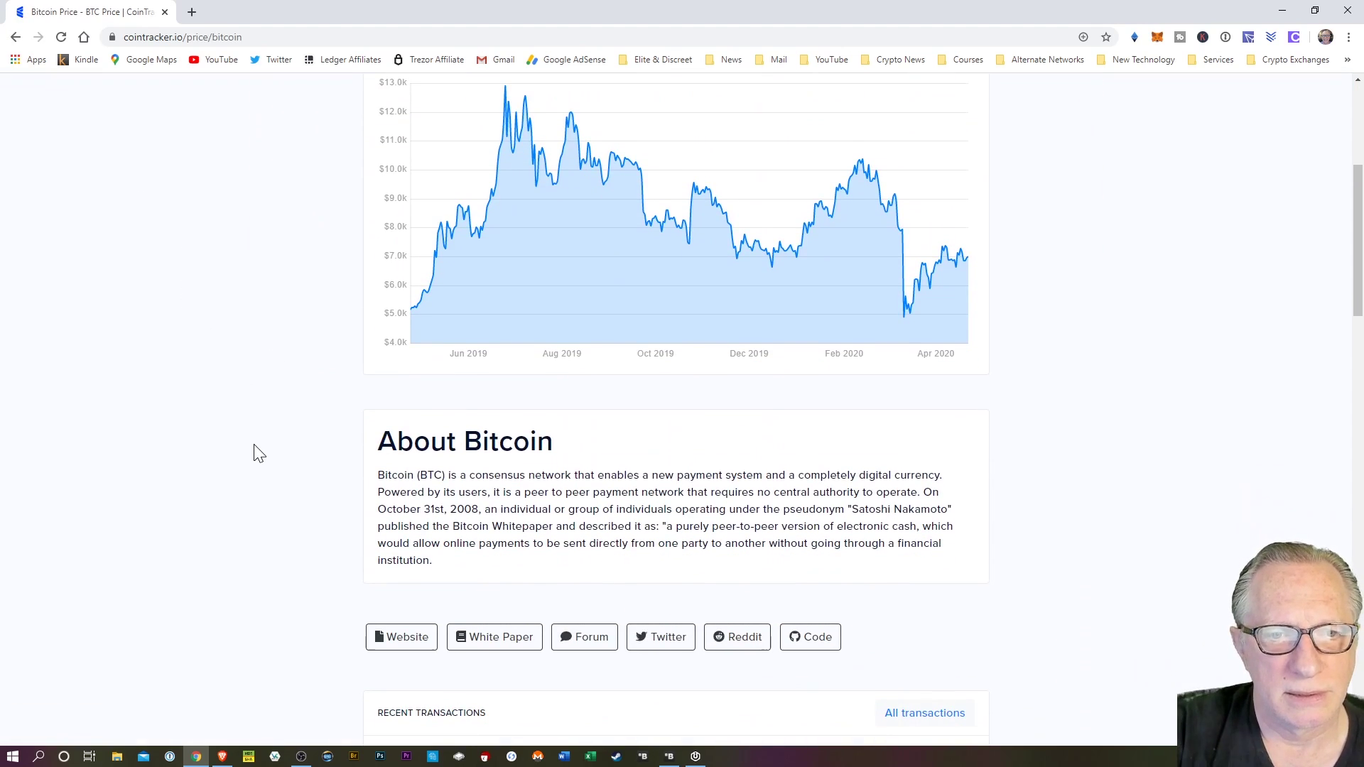
{"action": "scroll", "coordinate": [259, 452], "scroll_direction": "down", "scroll_amount": 5}
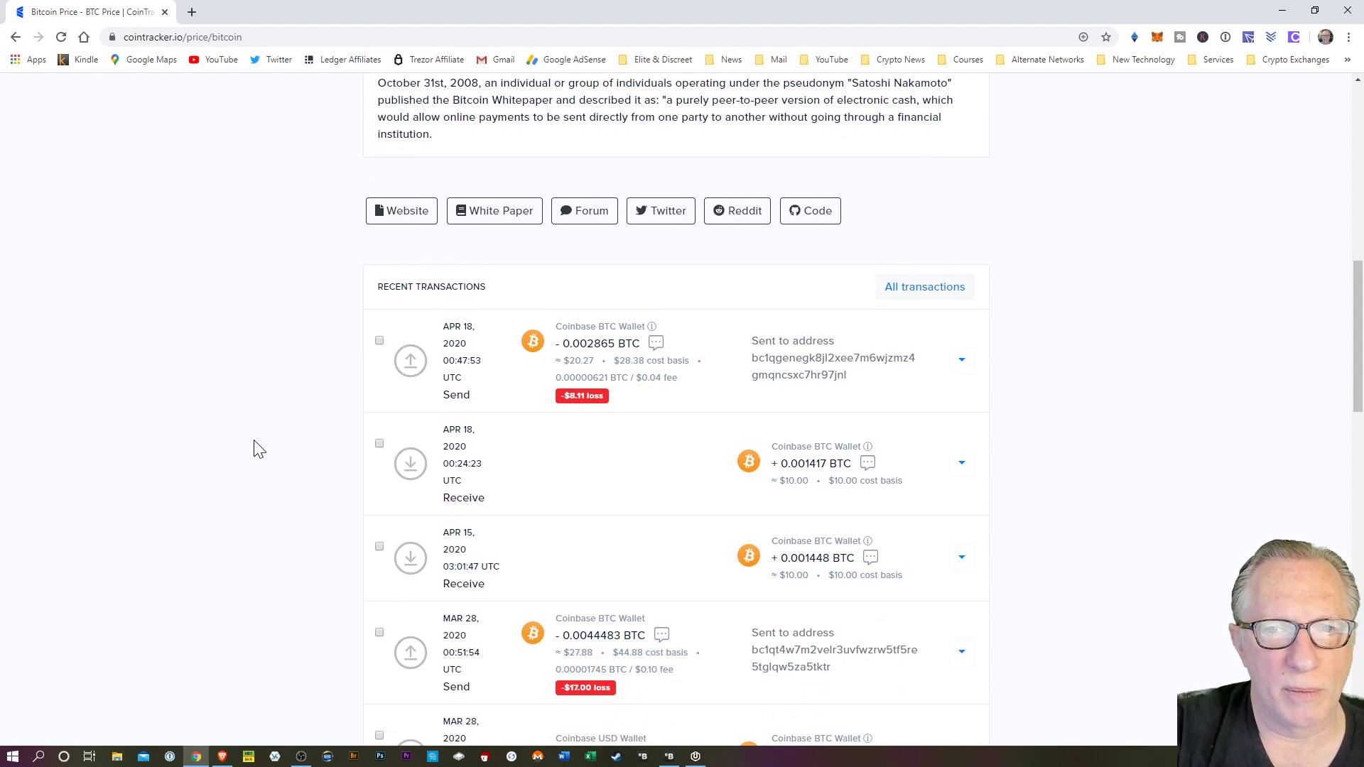
{"action": "scroll", "coordinate": [261, 401], "scroll_direction": "down", "scroll_amount": 14}
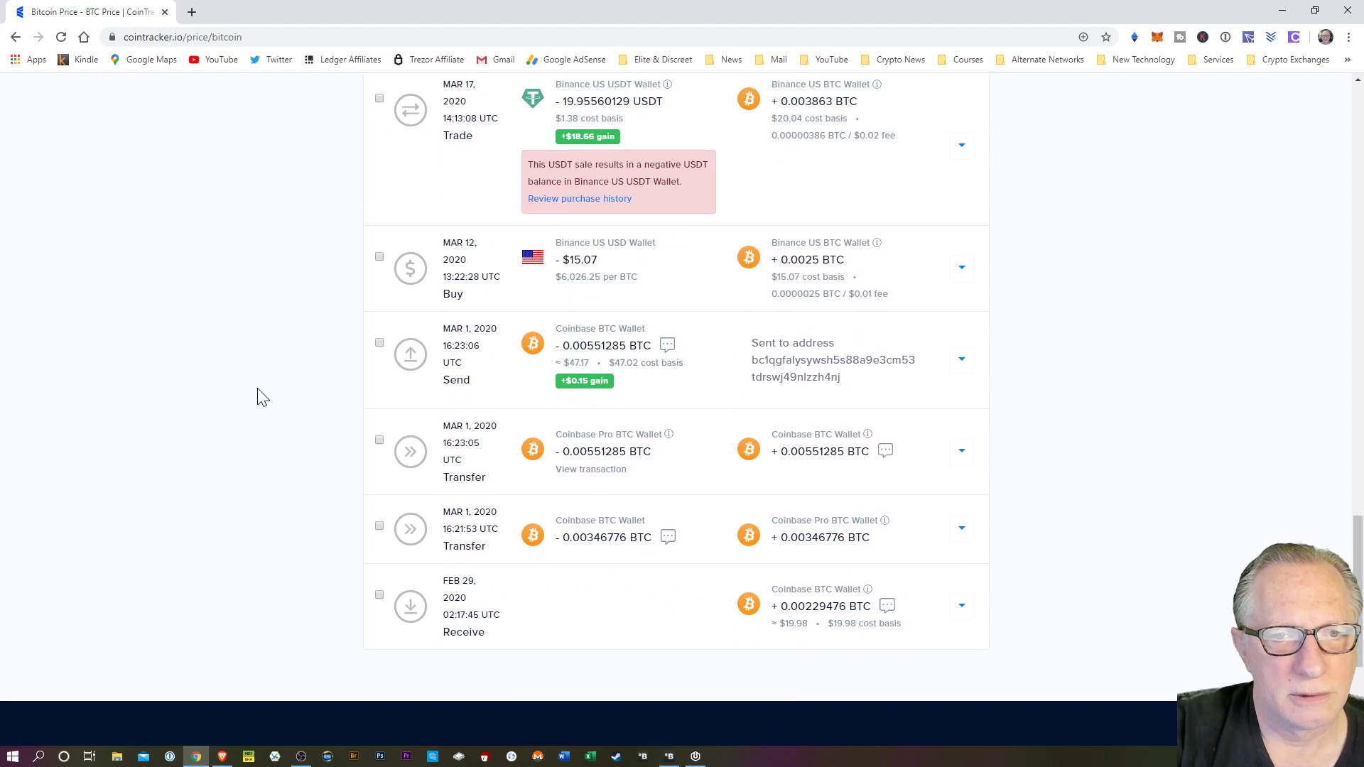
{"action": "scroll", "coordinate": [261, 398], "scroll_direction": "up", "scroll_amount": 15}
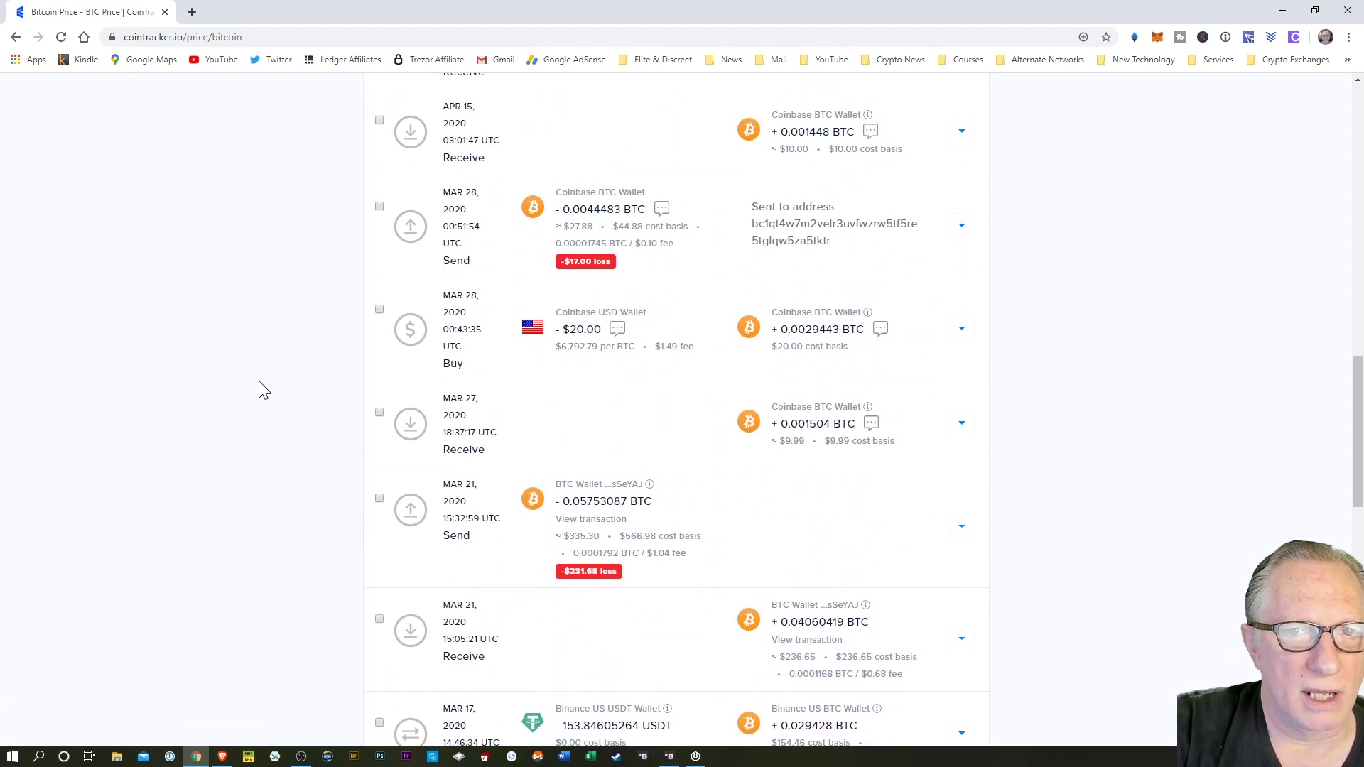
{"action": "scroll", "coordinate": [260, 387], "scroll_direction": "up", "scroll_amount": 10}
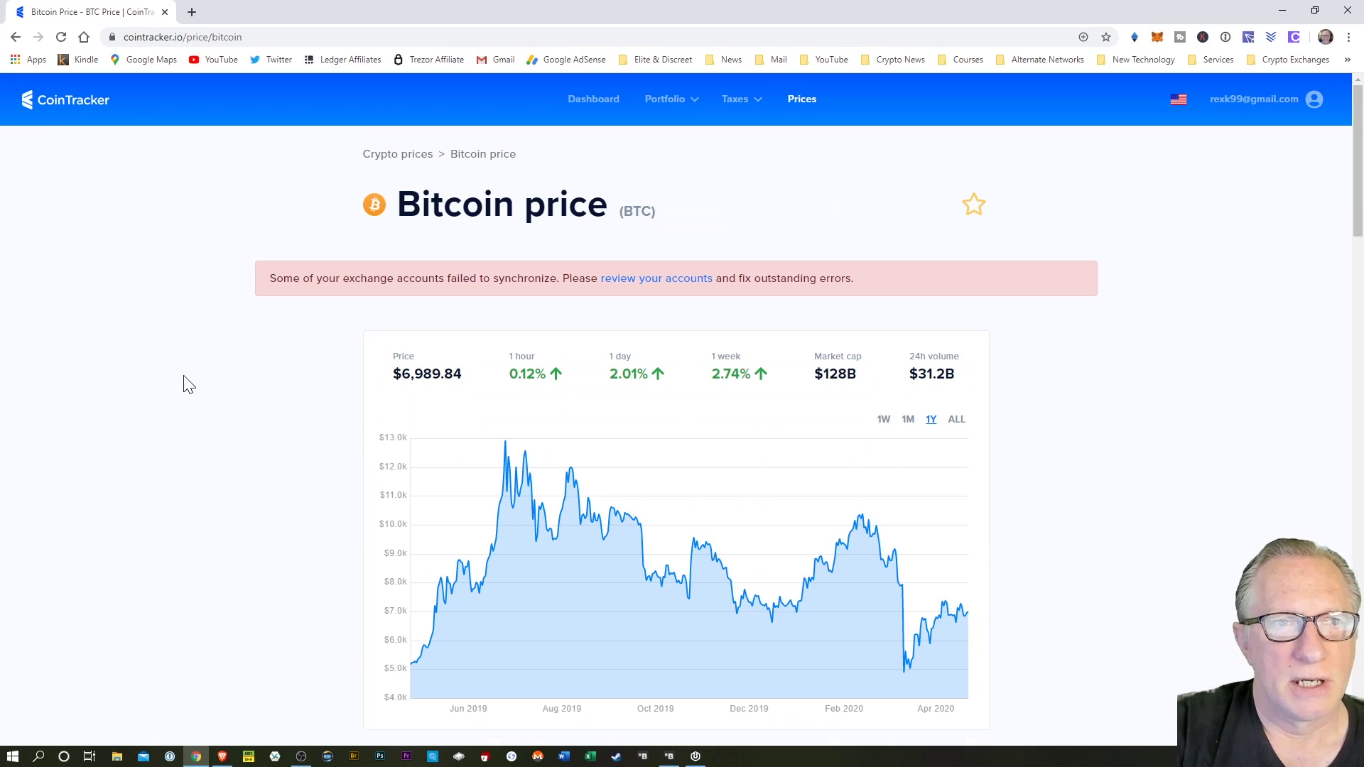